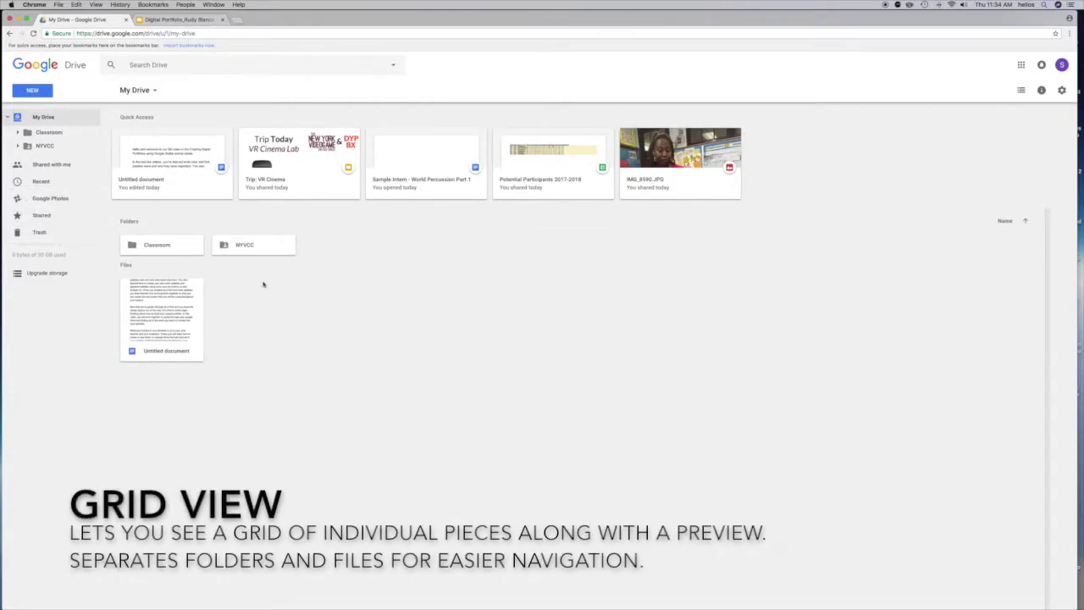
click(173, 320)
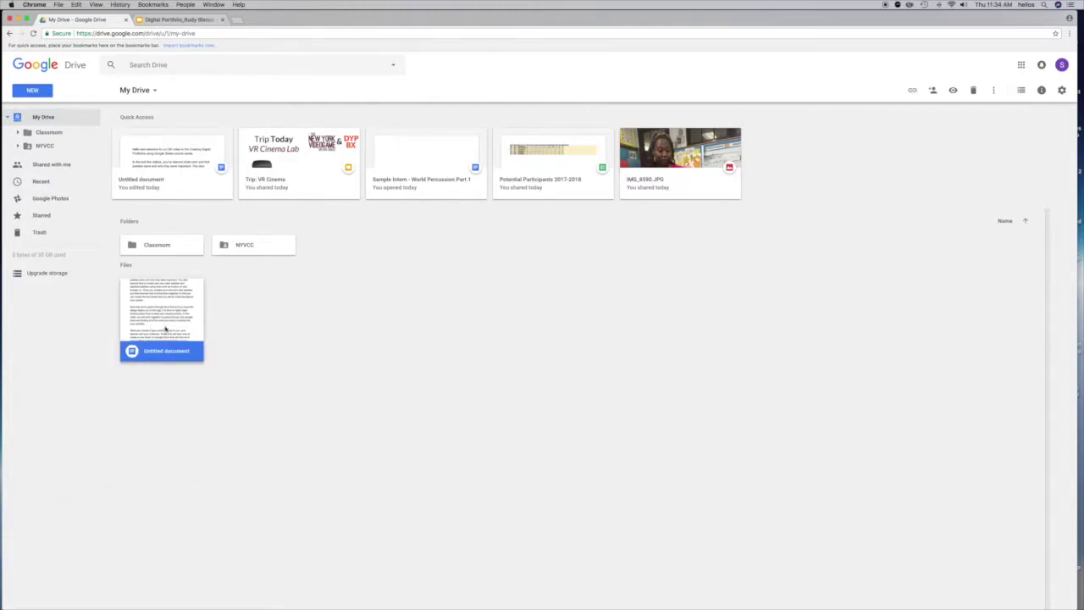
click(250, 310)
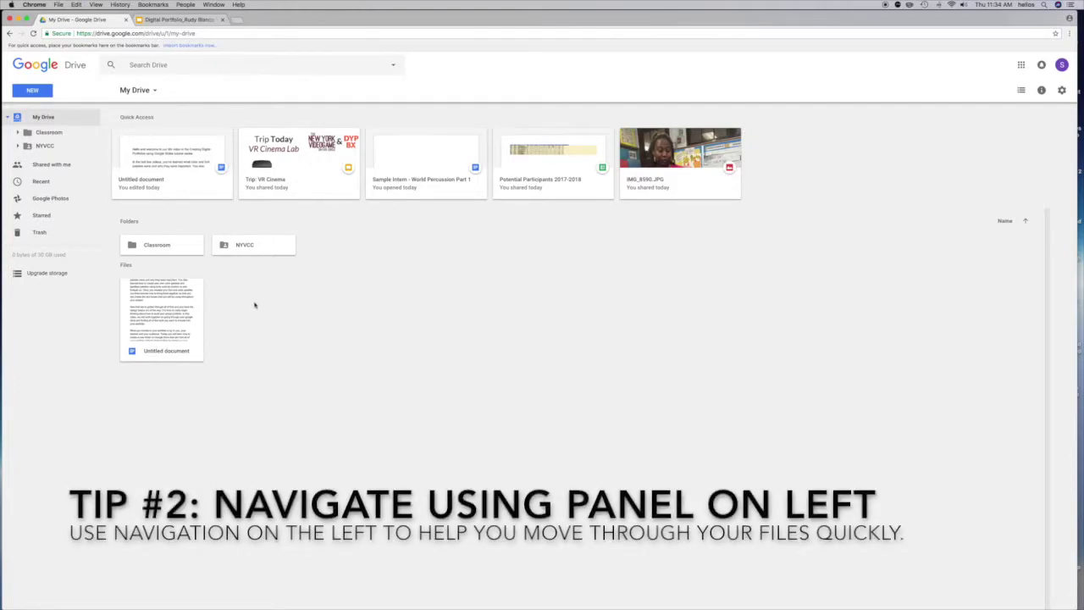
View the contents of the NYVCC and Classroom folders, ending in NYVCC
click(45, 147)
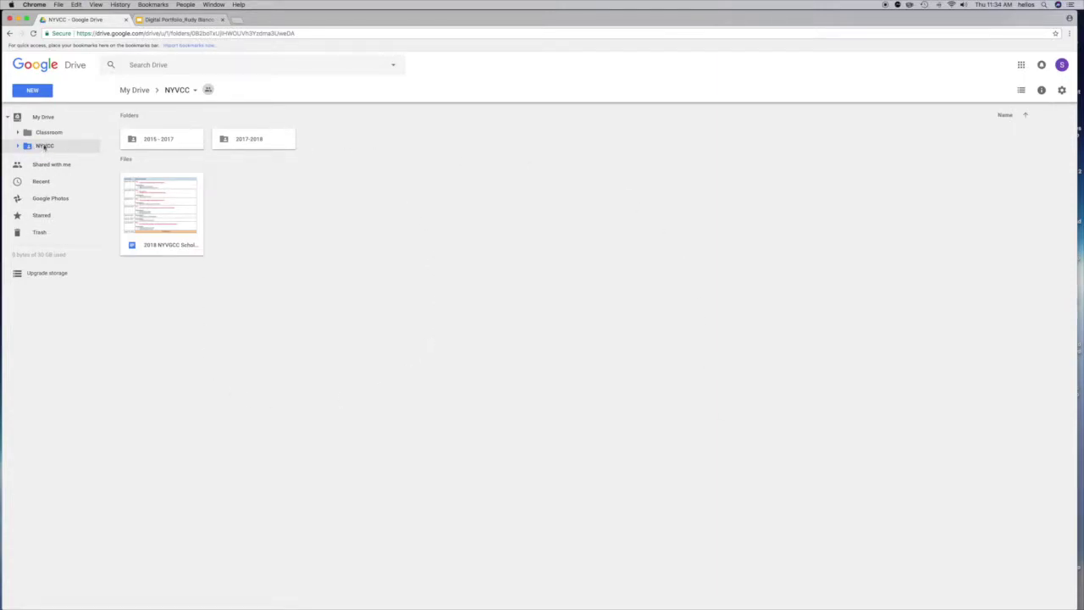
click(43, 134)
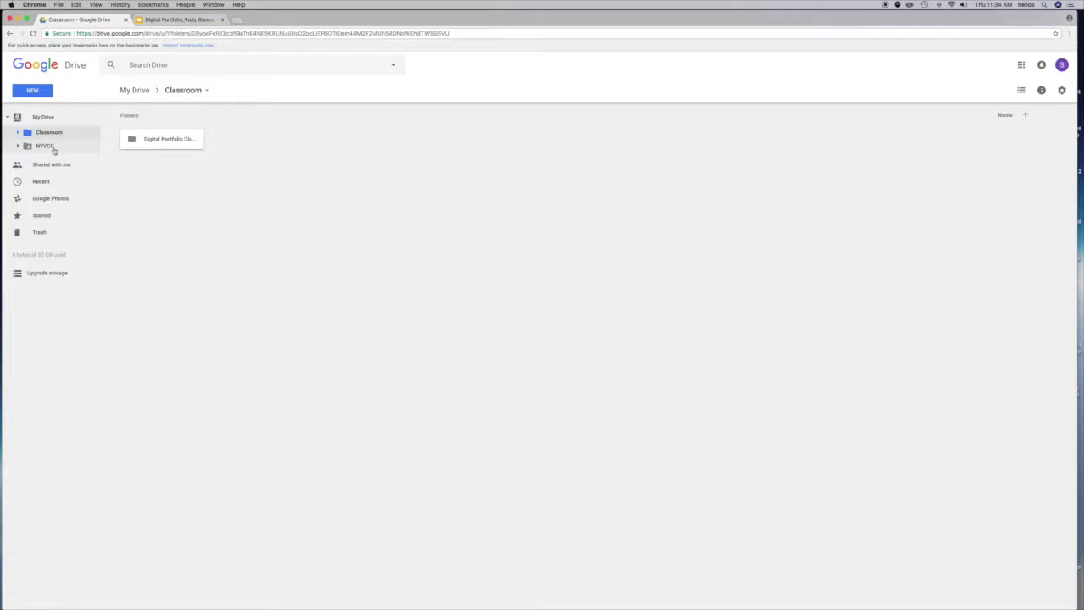
click(53, 149)
Look through the 2017-2018 and 2015 - 2017 subfolders of NYVCC and return to My Drive
double_click(270, 143)
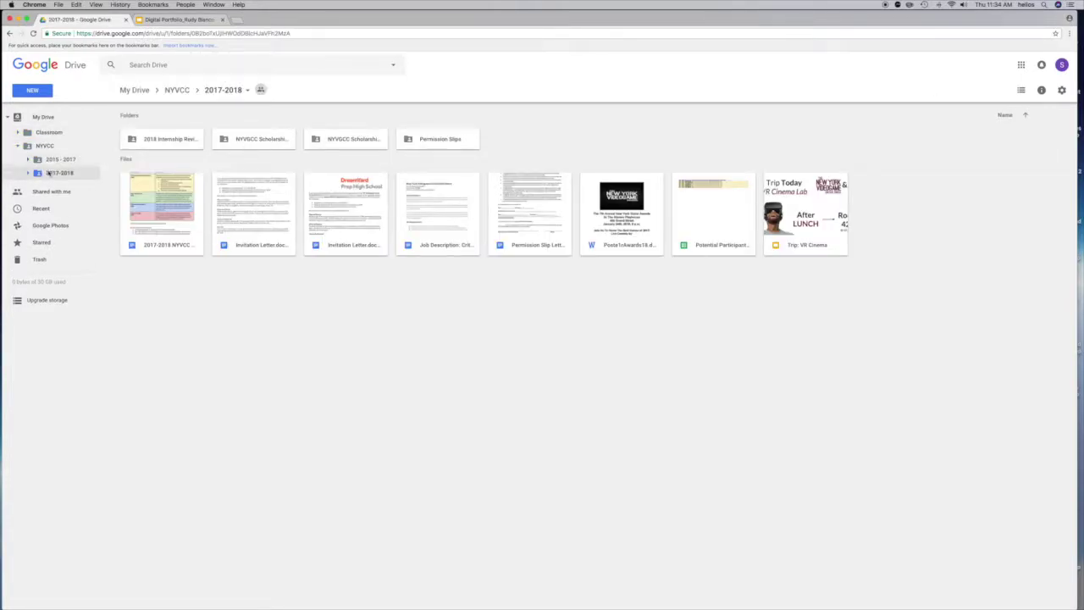
click(53, 160)
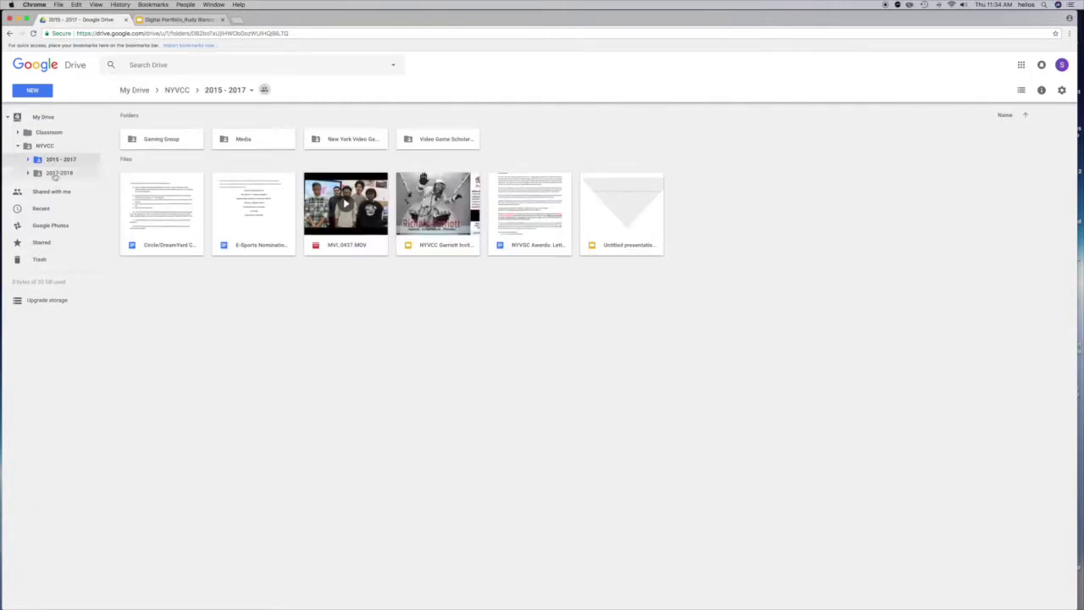
click(58, 172)
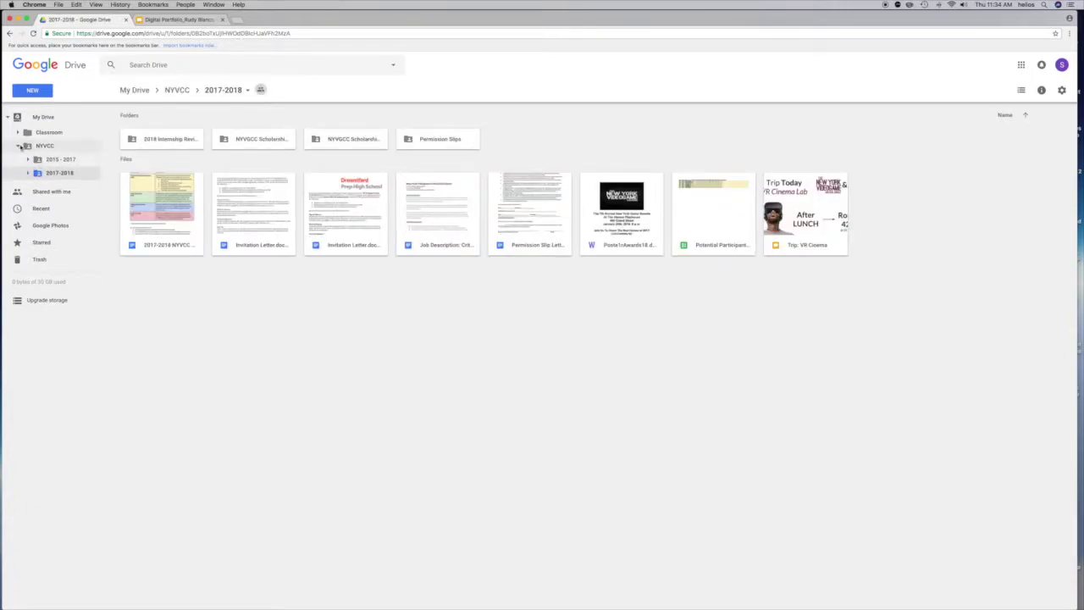
click(17, 146)
click(40, 119)
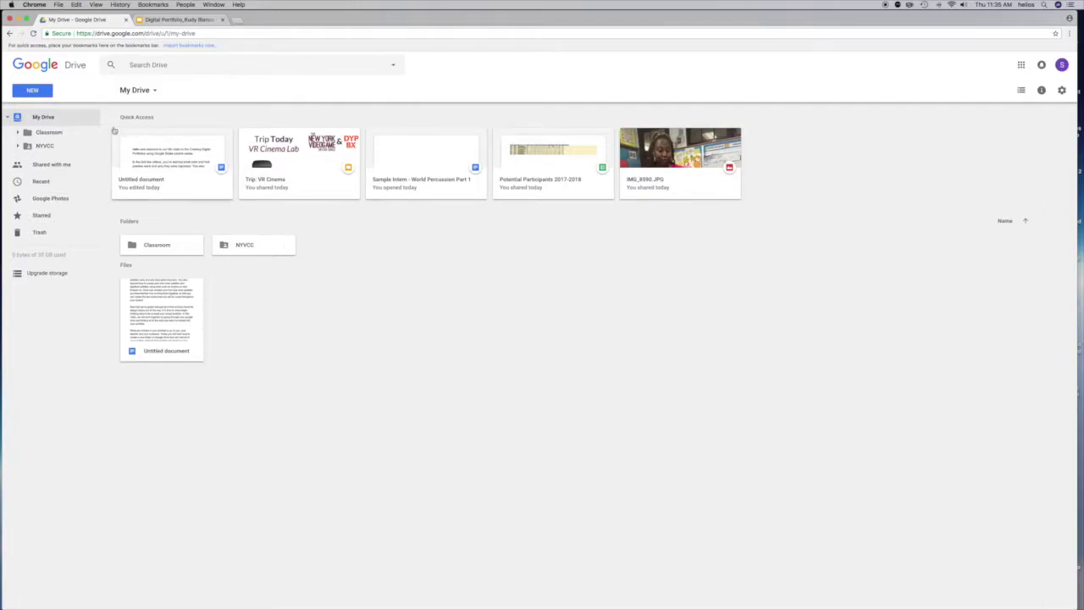
Expand NYVCC in the folder tree, view the contents of its 2017-2018 subfolder and return to My Drive
click(18, 147)
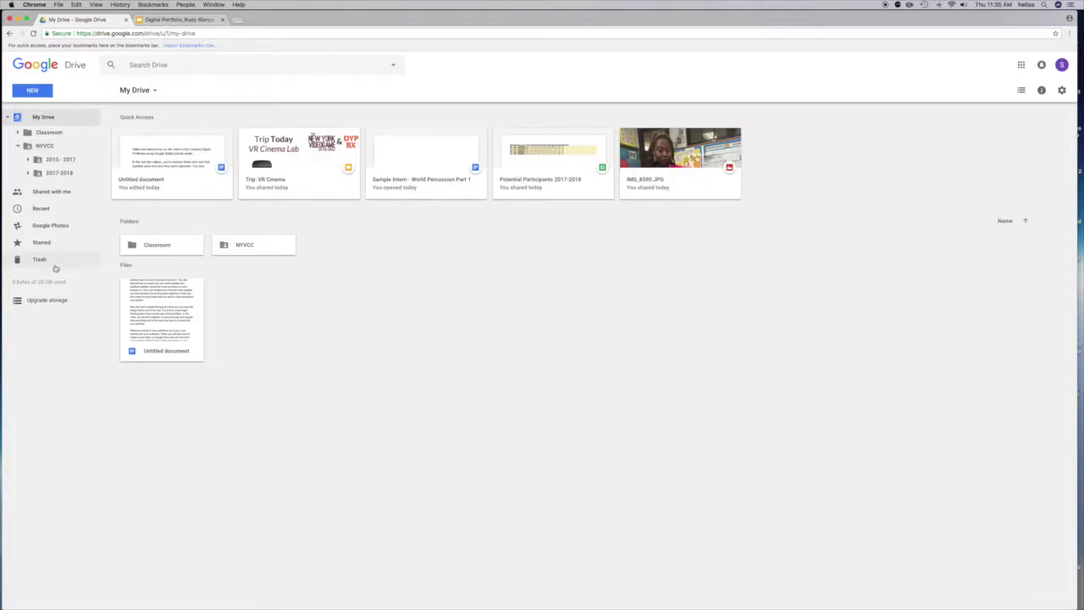
click(155, 314)
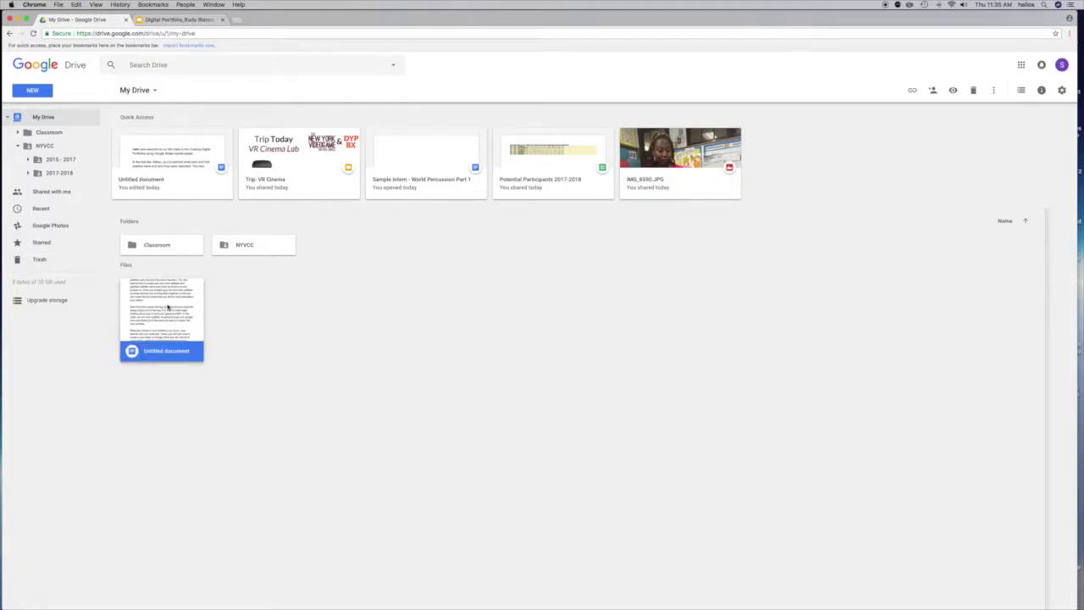
click(59, 175)
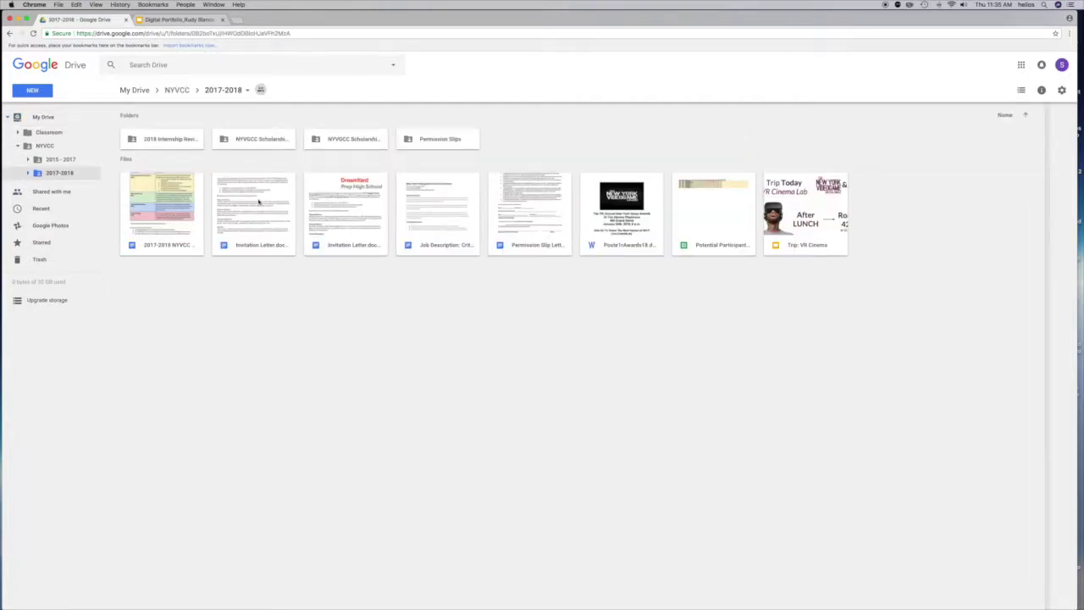
click(43, 118)
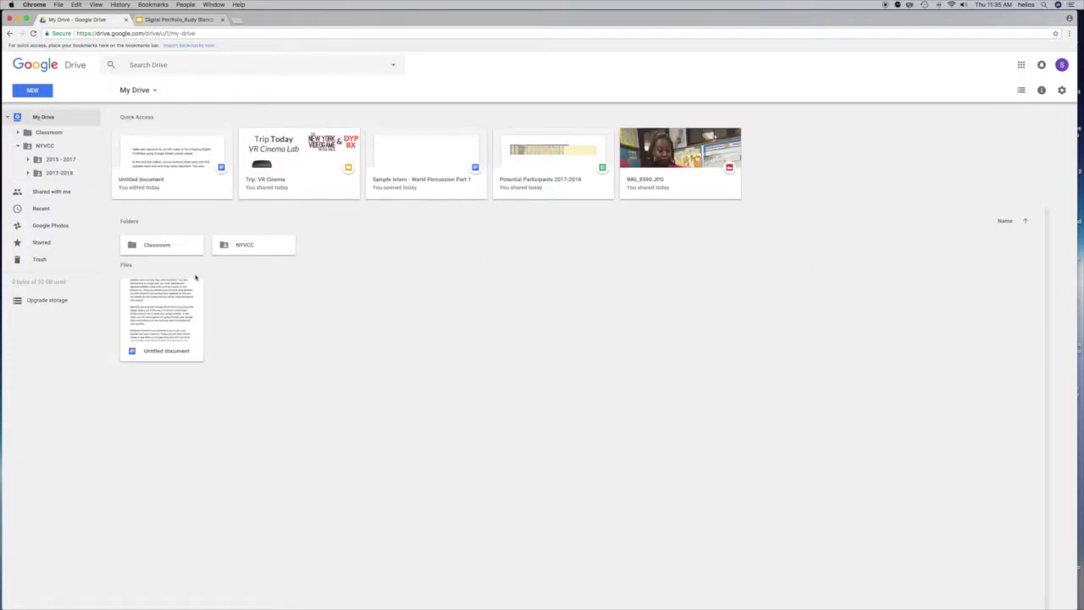
Expand the 2017-2018 folder in the tree to inspect its subfolders and collapse it again
click(28, 173)
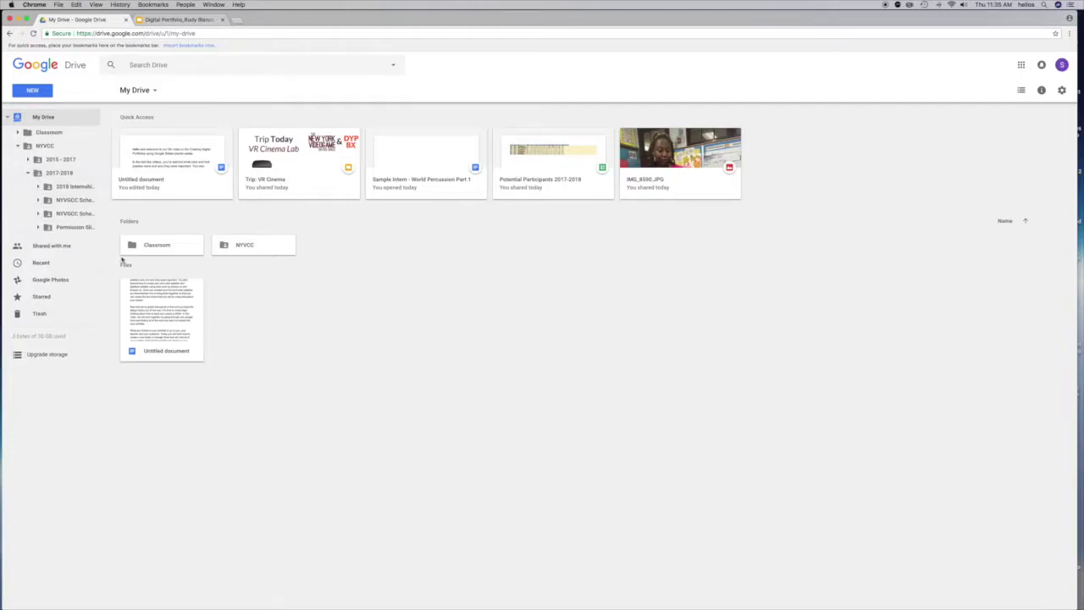
drag(170, 313, 201, 316)
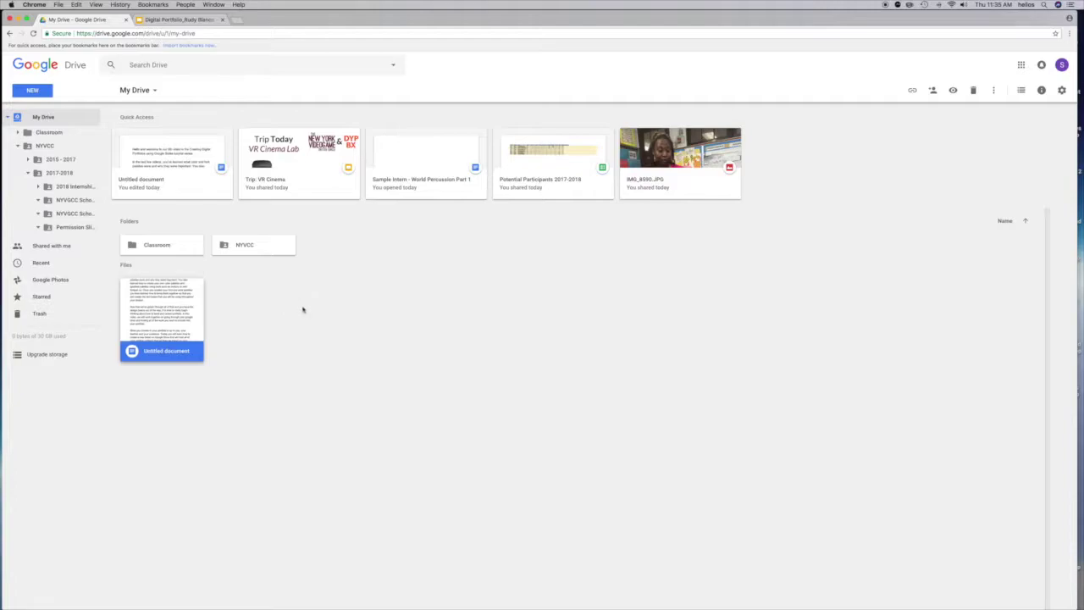
click(37, 202)
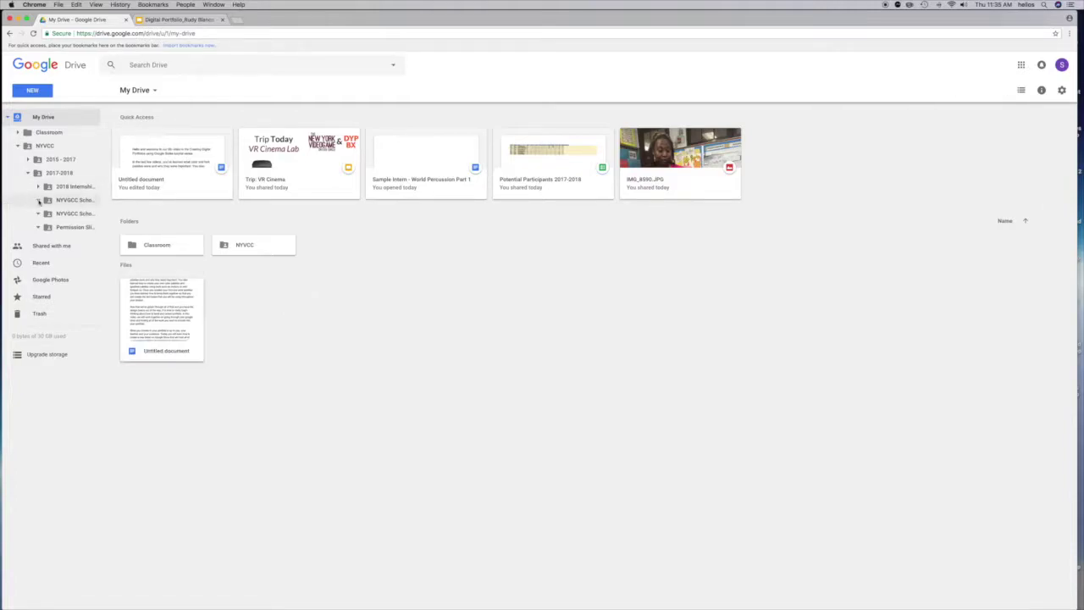
click(28, 174)
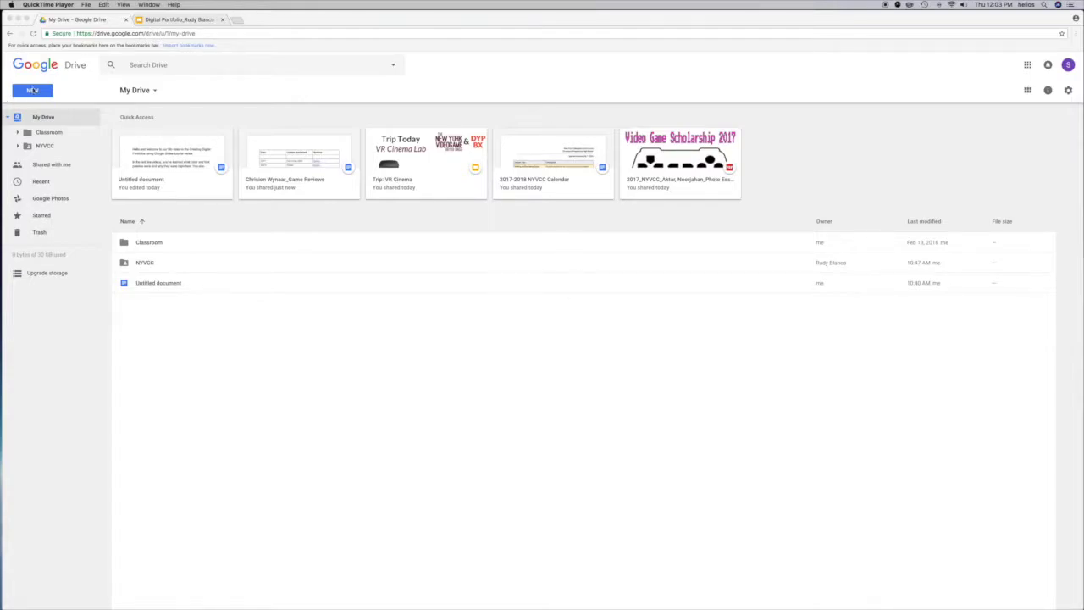
Create a folder named "Digital Portfolio Artifacts" in My Drive
click(44, 118)
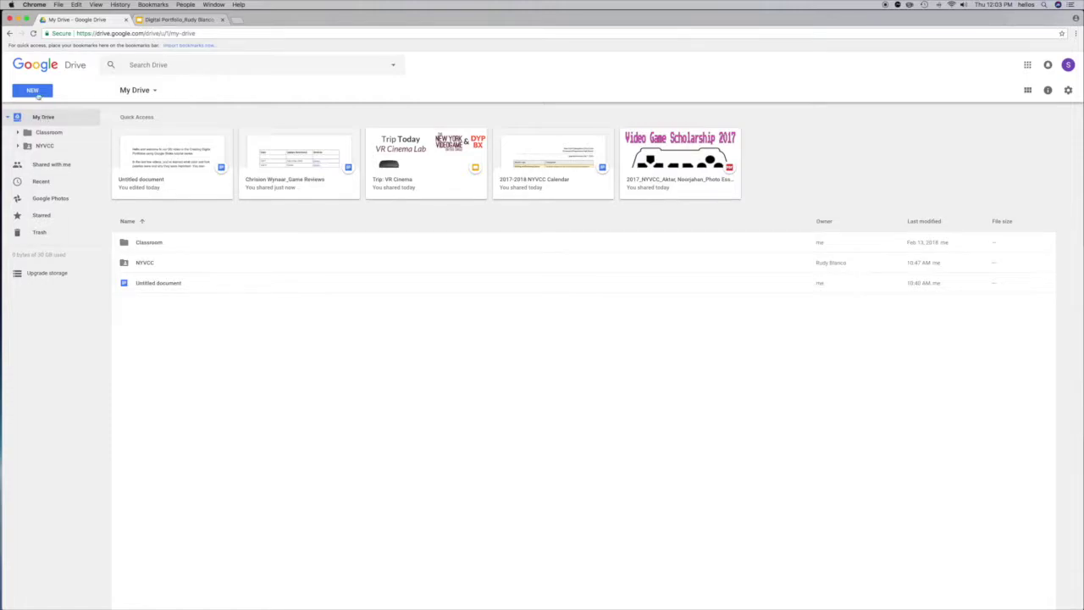
click(32, 91)
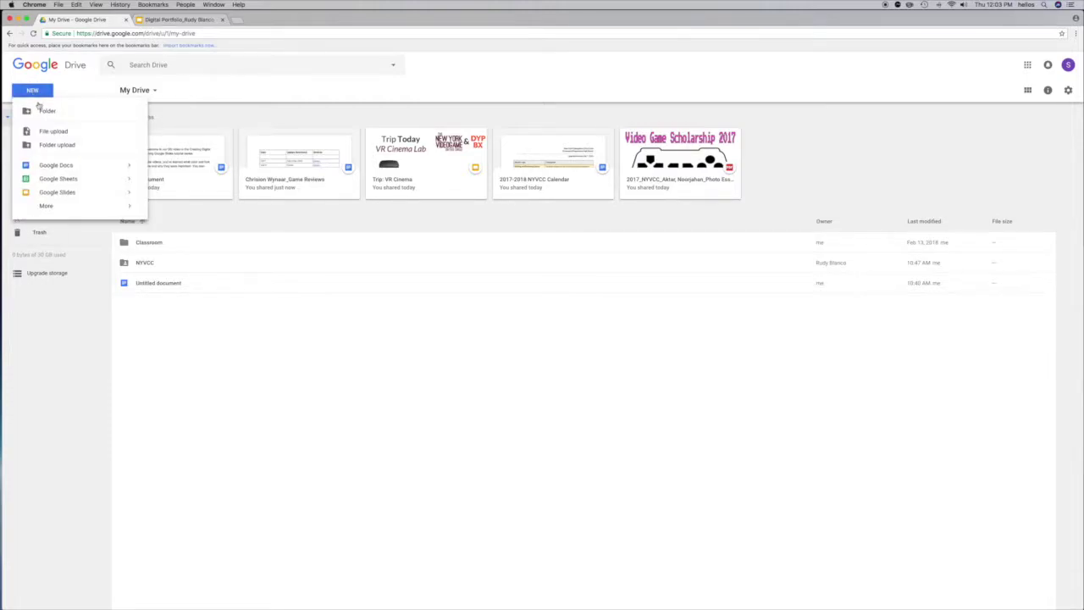
click(46, 110)
text(Digital Portfolio Artifacts)
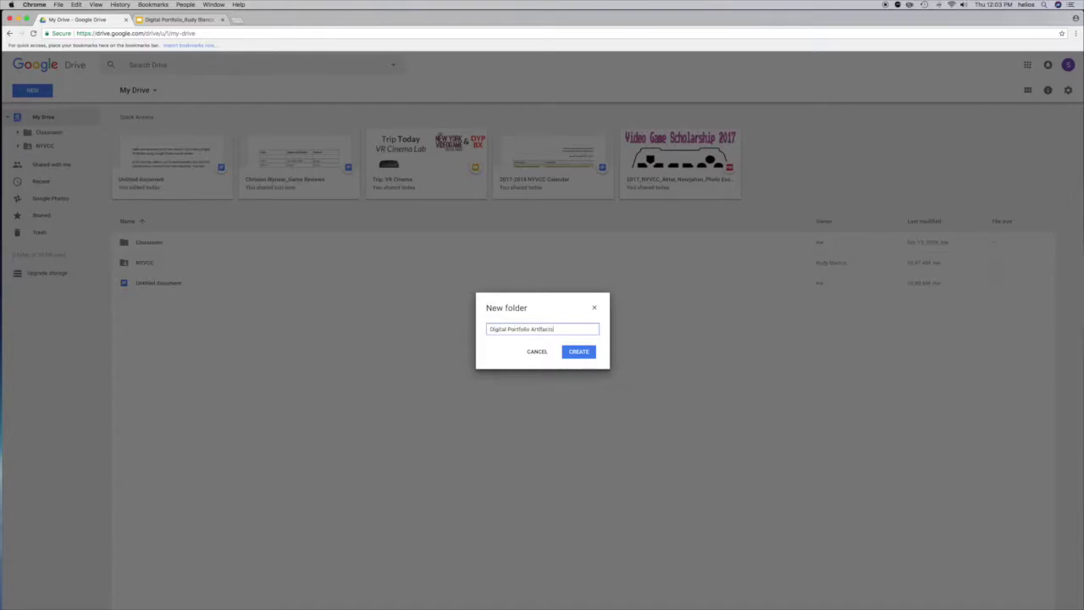
key(Return)
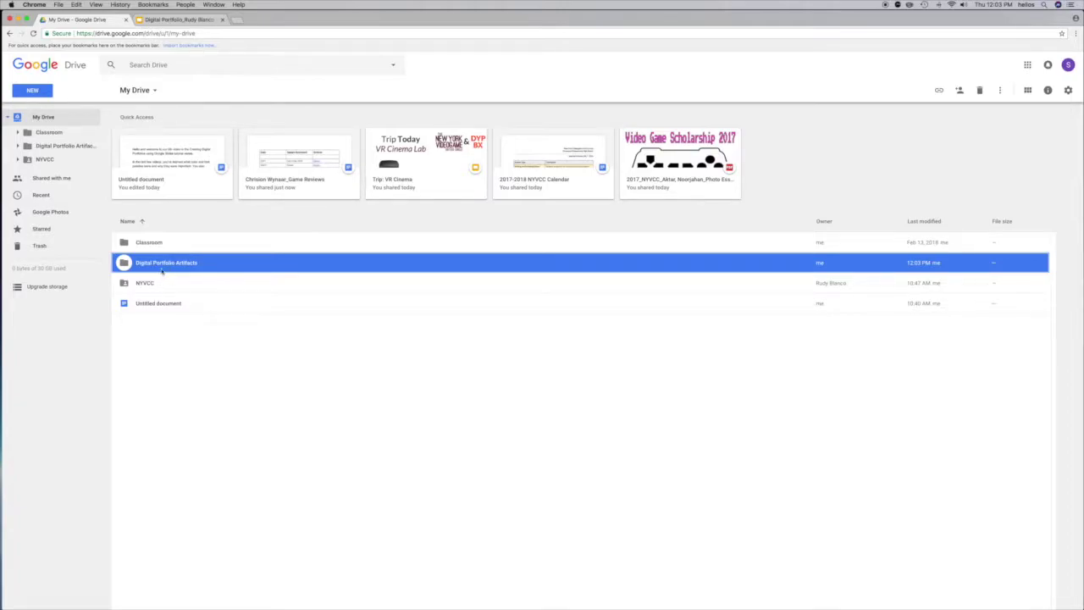
View the Digital Portfolio presentation and return to the My Drive file list
click(177, 19)
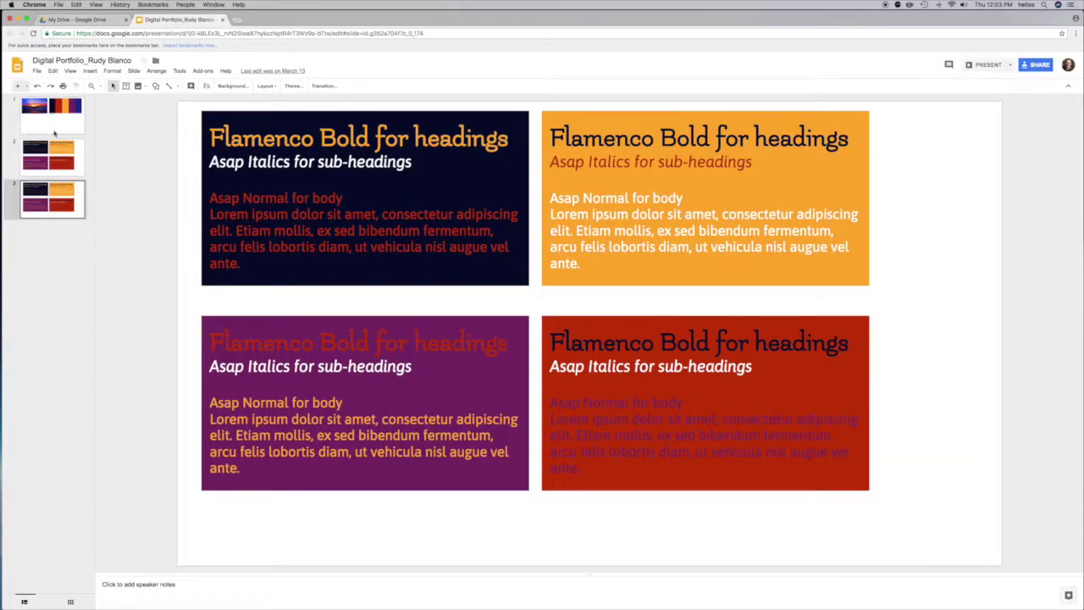
click(73, 20)
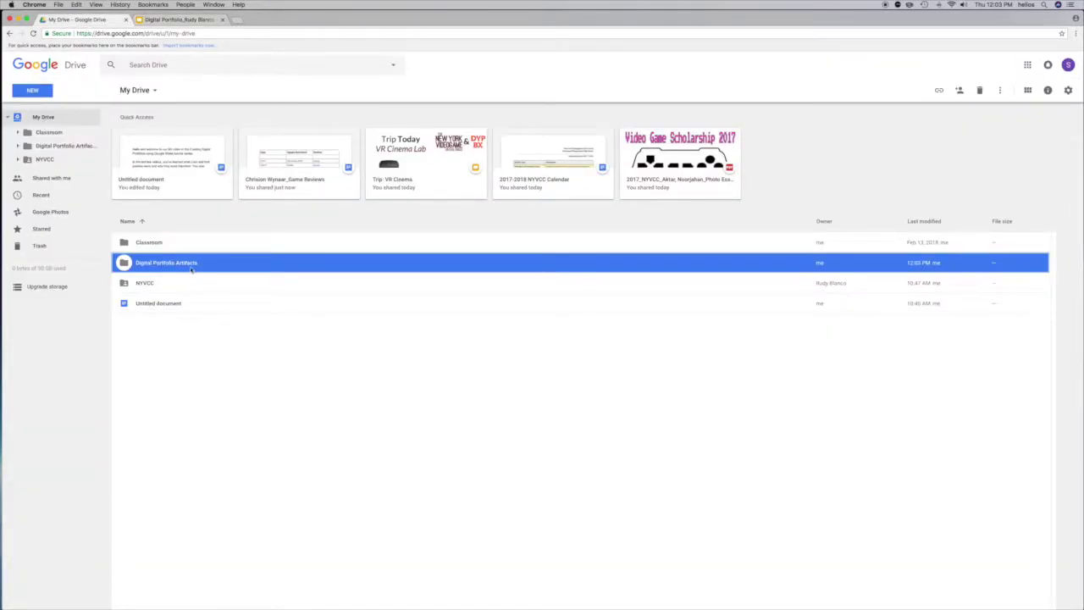
click(185, 341)
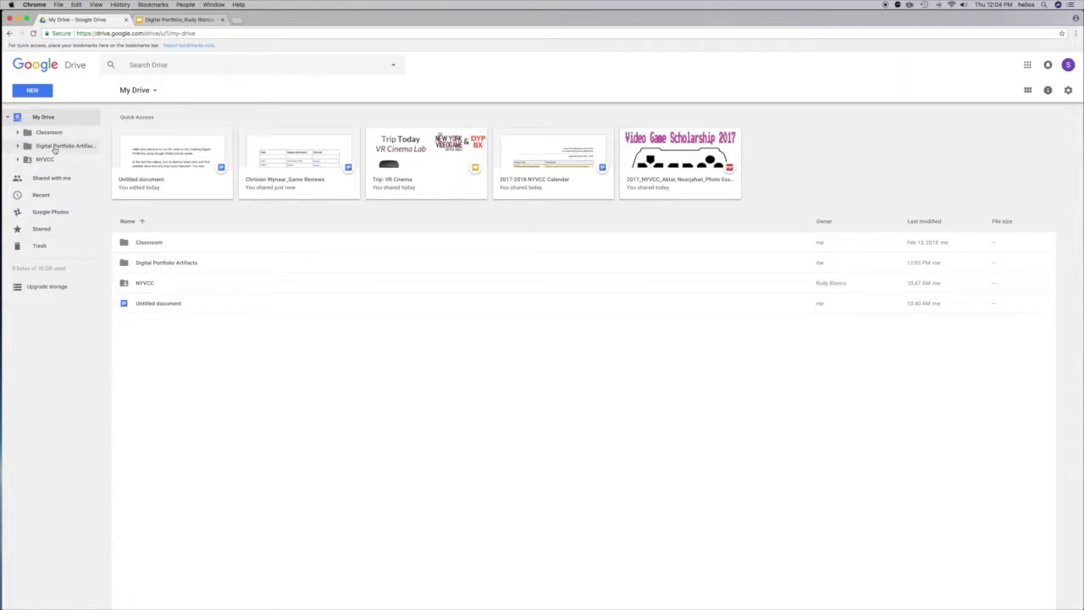
Open the Digital Portfolio Artifacts folder and create a subfolder named "ELA Class" in it
click(49, 147)
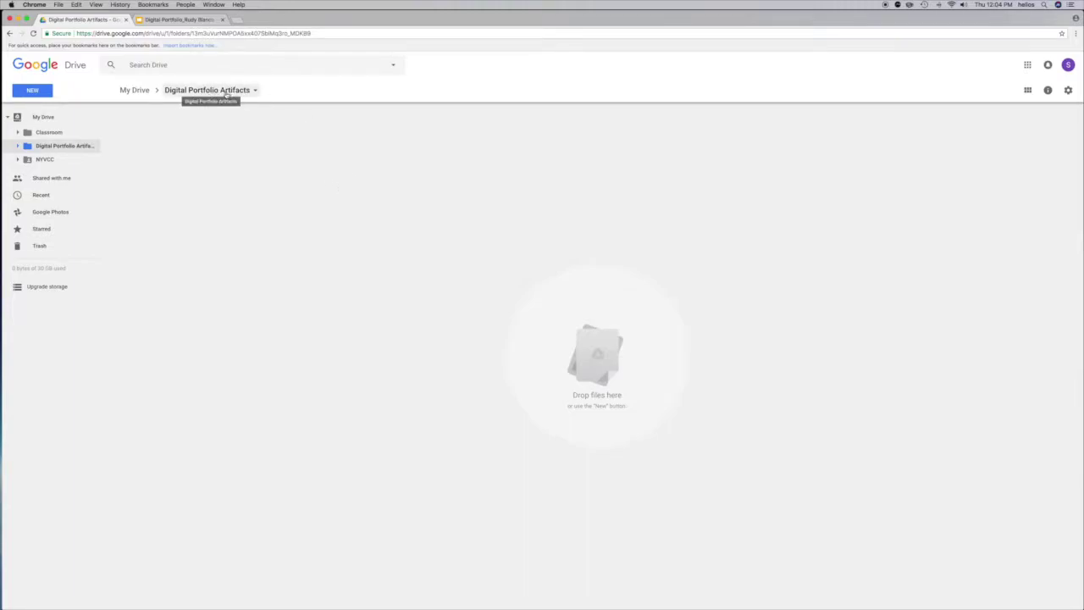
click(18, 90)
click(41, 111)
text(ELA Class)
key(Return)
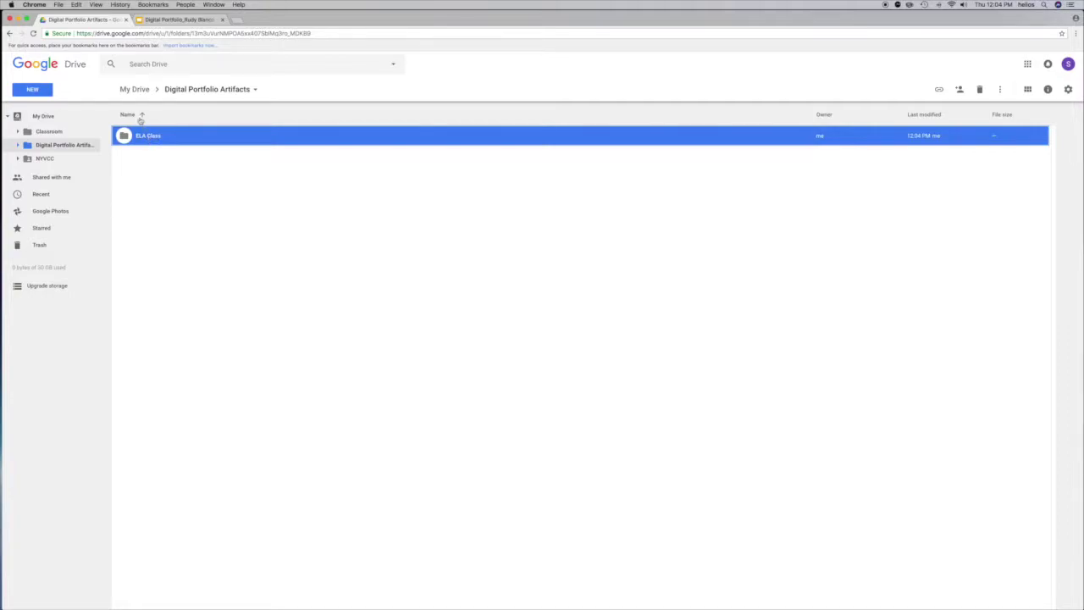
Create a subfolder named "Goals" inside Digital Portfolio Artifacts
click(32, 89)
click(44, 110)
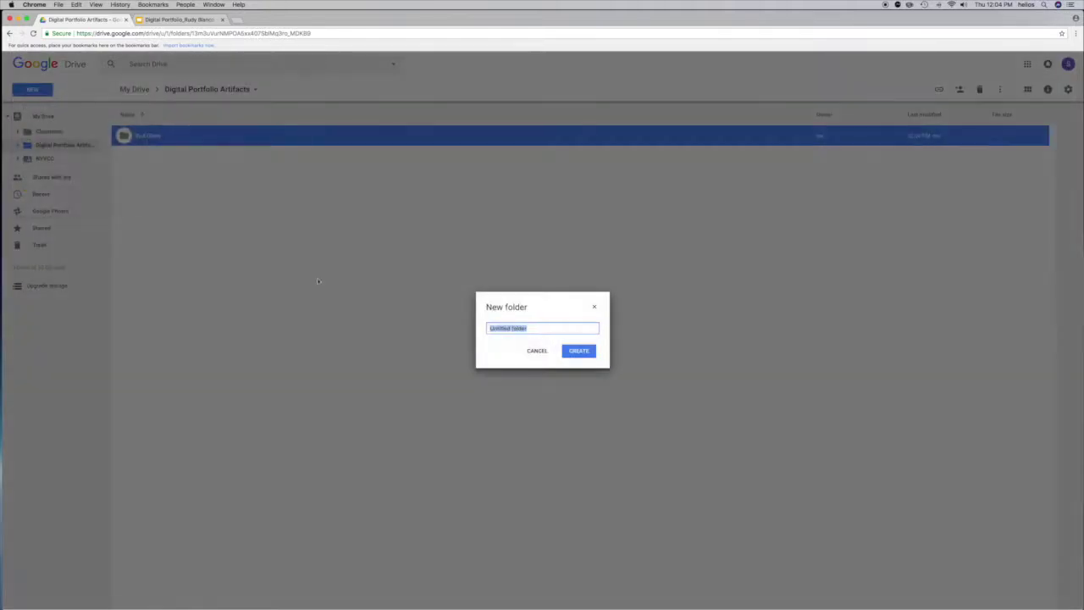
text(Science)
key(Return)
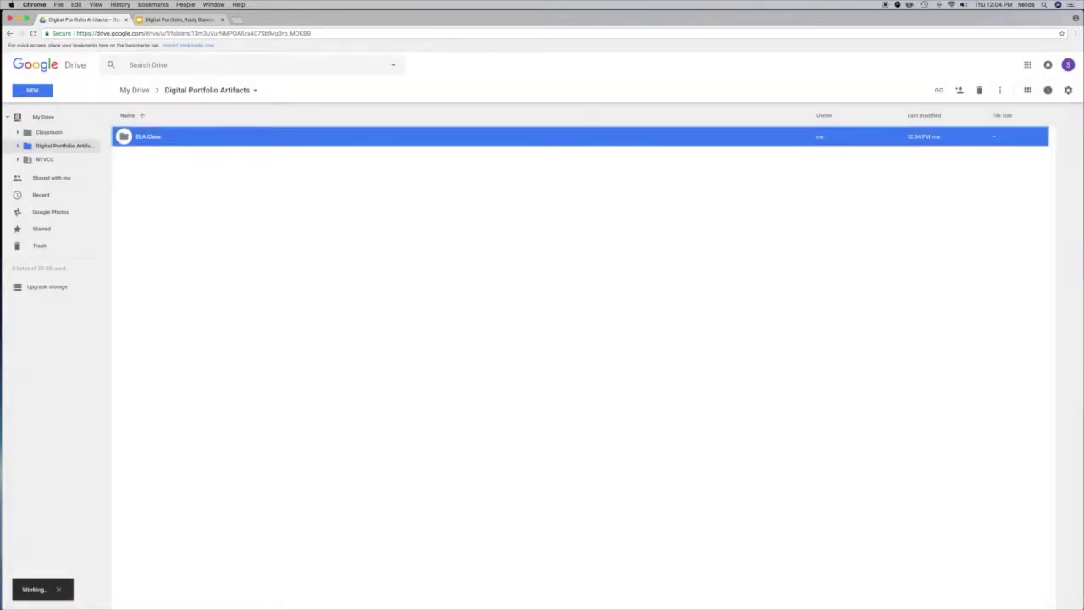
click(181, 194)
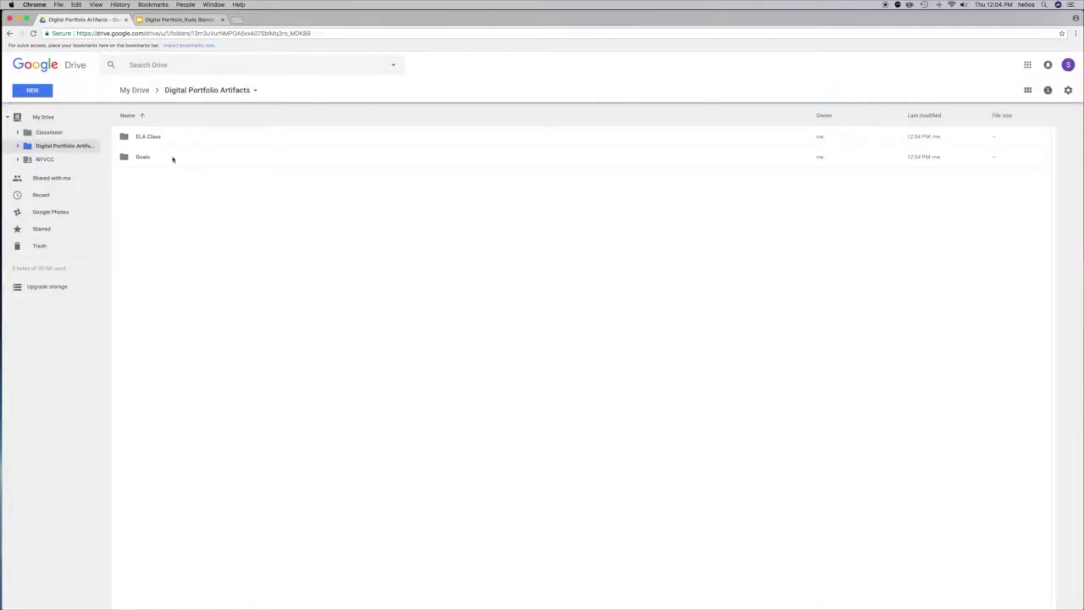
click(158, 158)
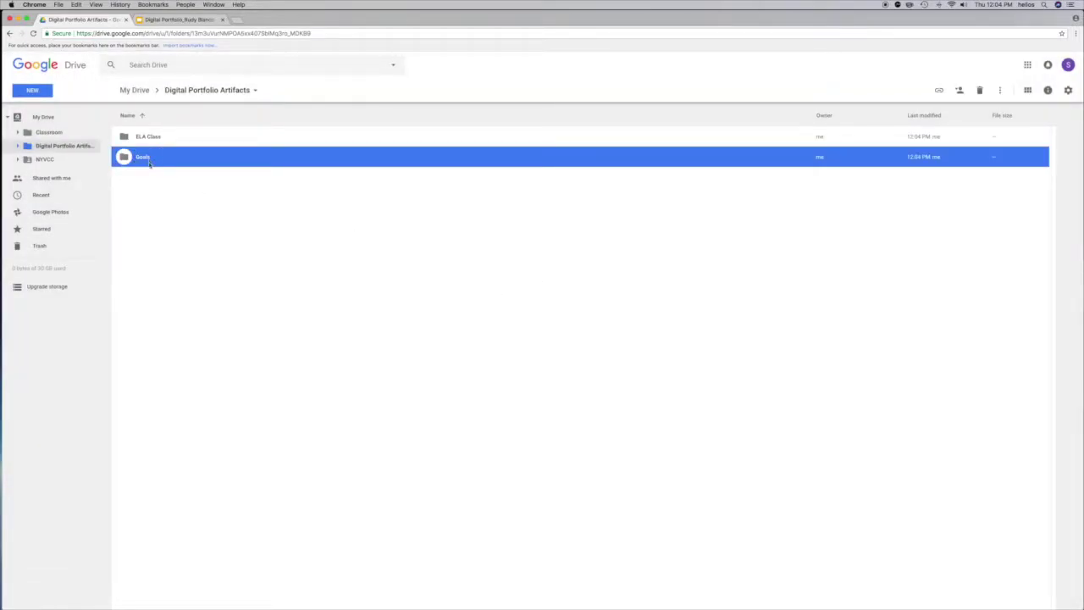
Add an "After School" subfolder to Digital Portfolio Artifacts
click(33, 92)
click(48, 110)
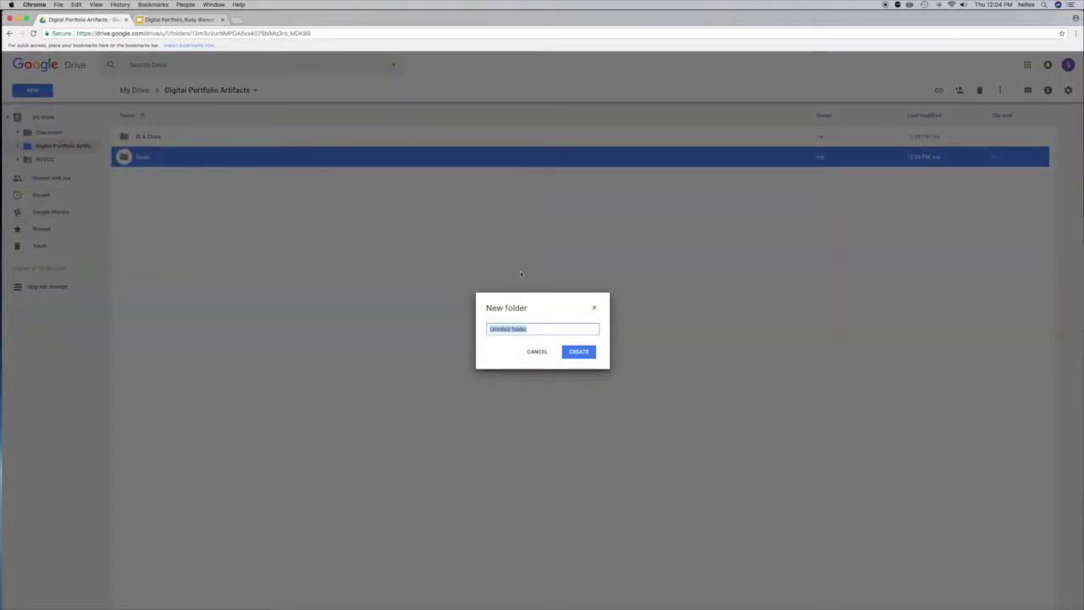
text(After School)
key(Return)
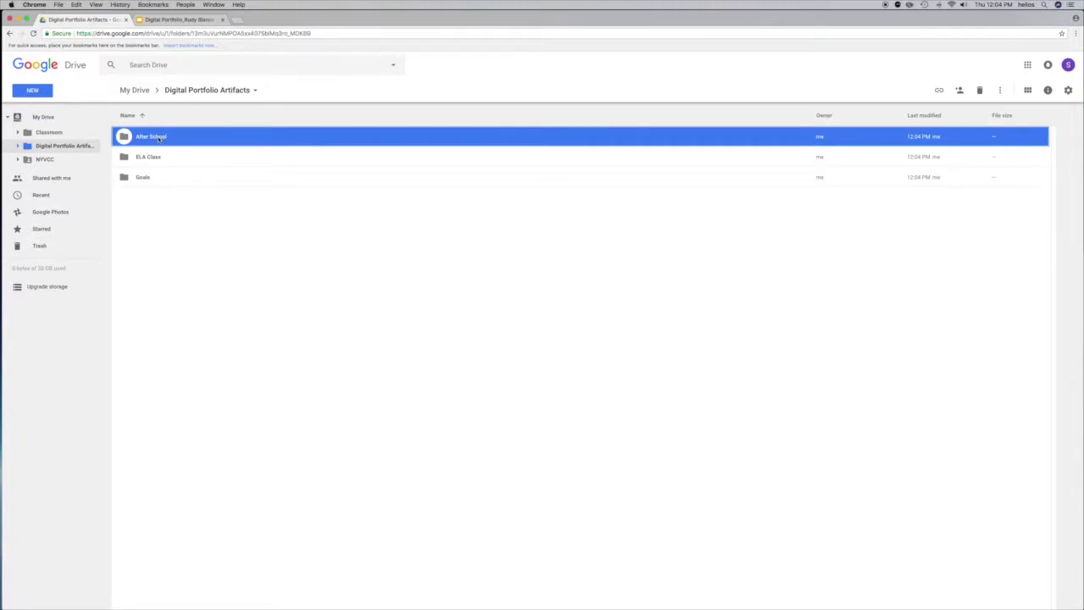
click(195, 217)
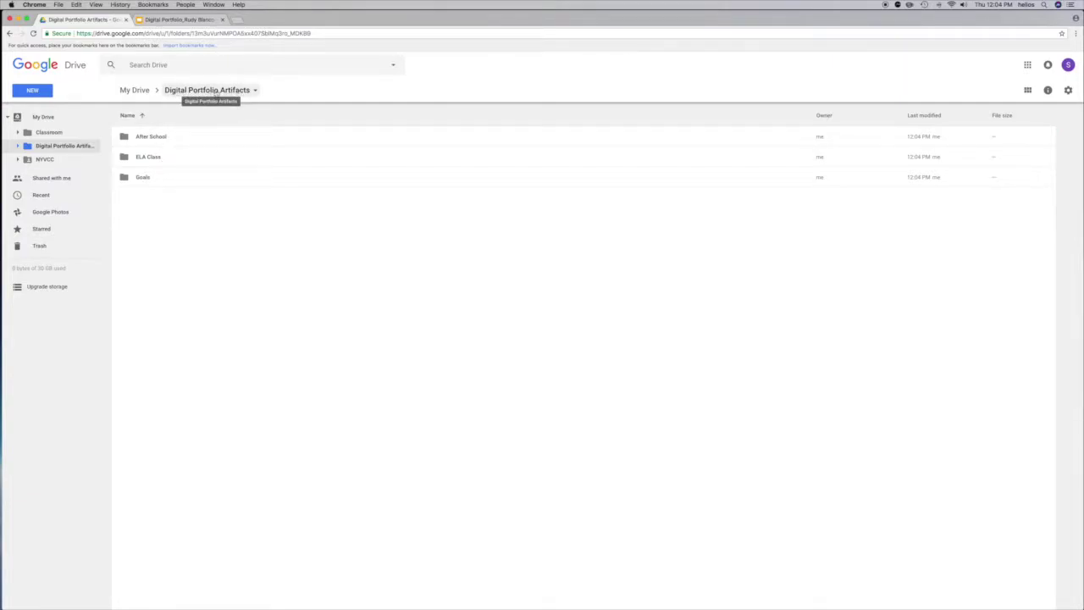
Check the Digital Portfolio presentation again, return to My Drive and open the NYVCC folder
click(175, 19)
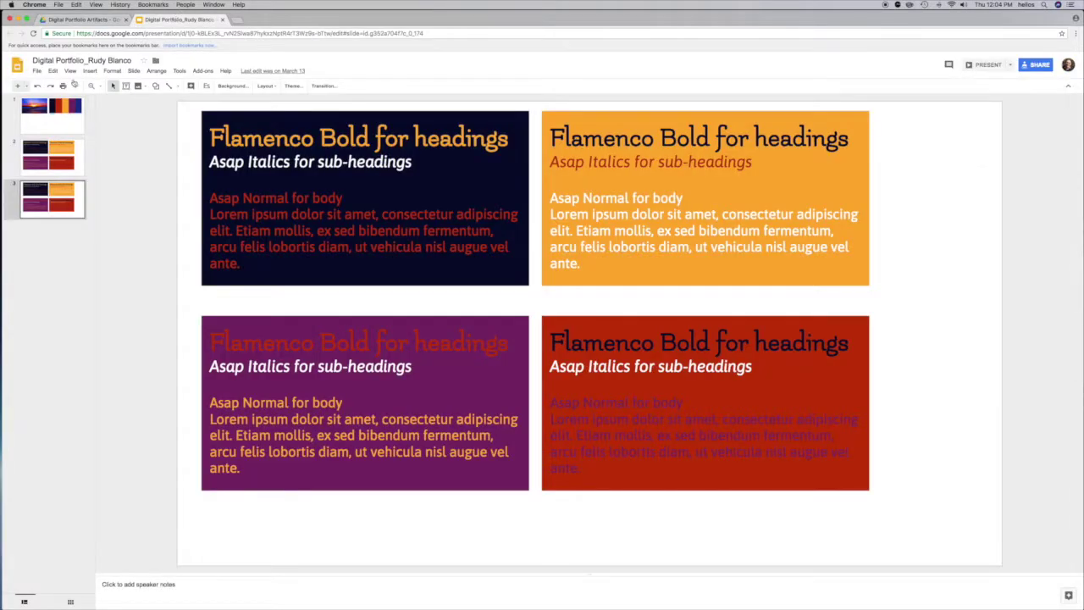
click(85, 20)
click(43, 116)
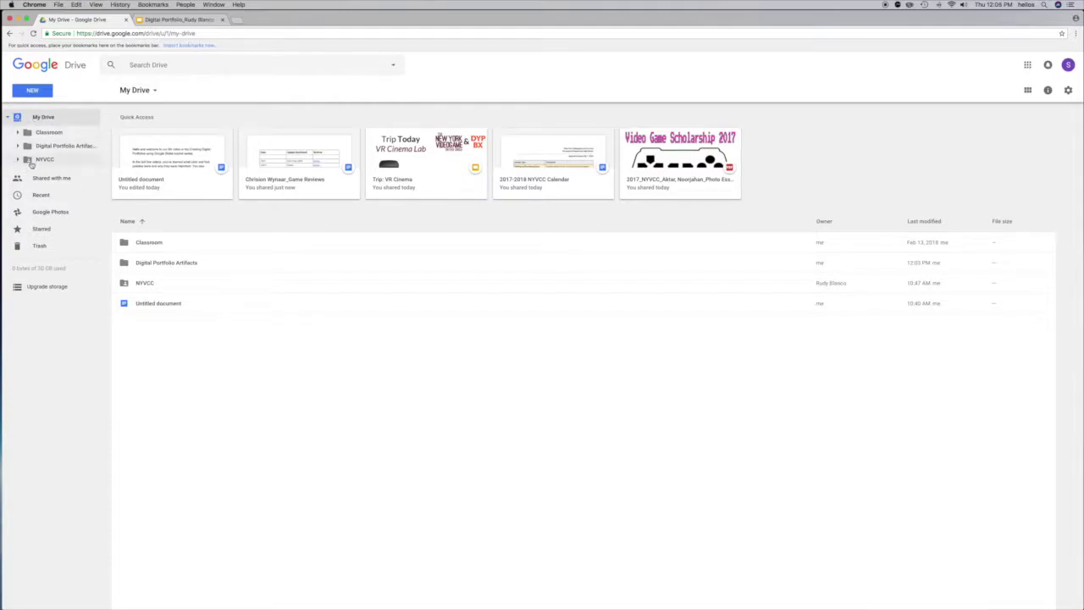
click(42, 146)
click(40, 158)
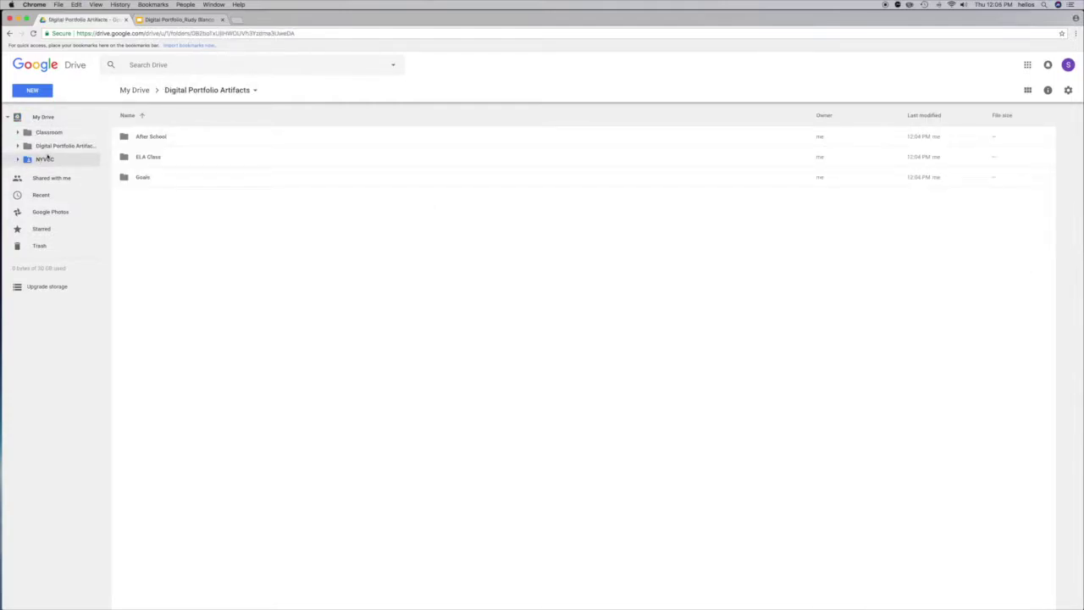
Open the NYVCC folder from My Drive and switch its contents to grid view
click(44, 118)
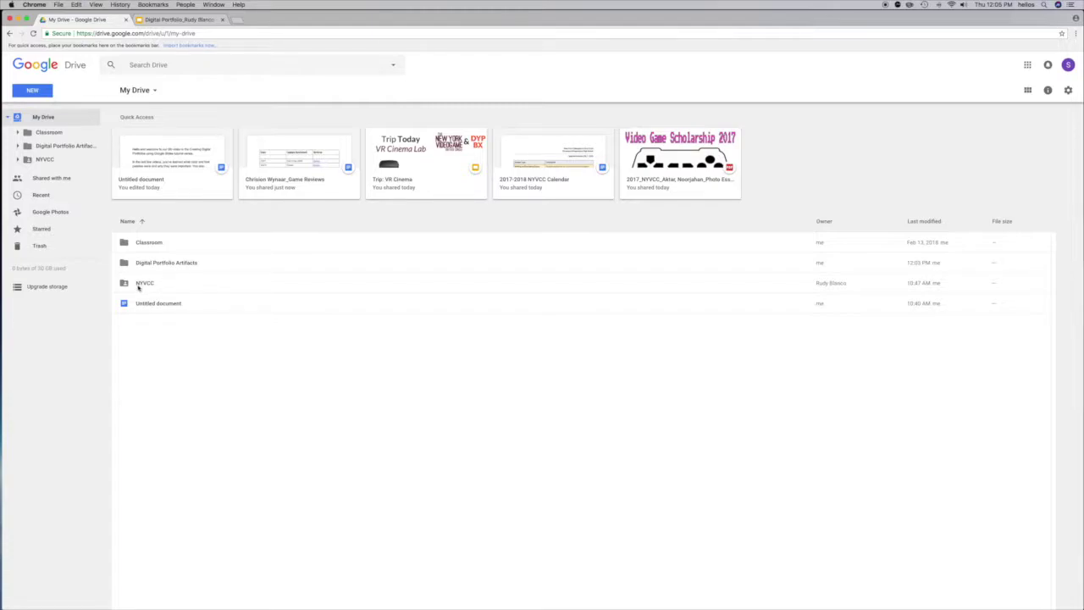
double_click(180, 287)
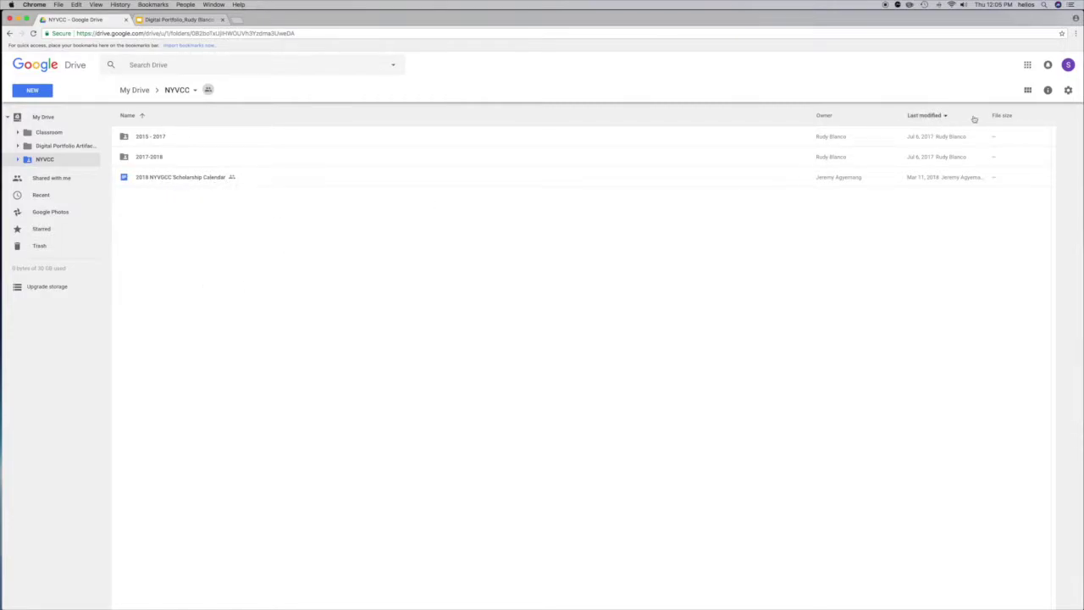
click(1027, 90)
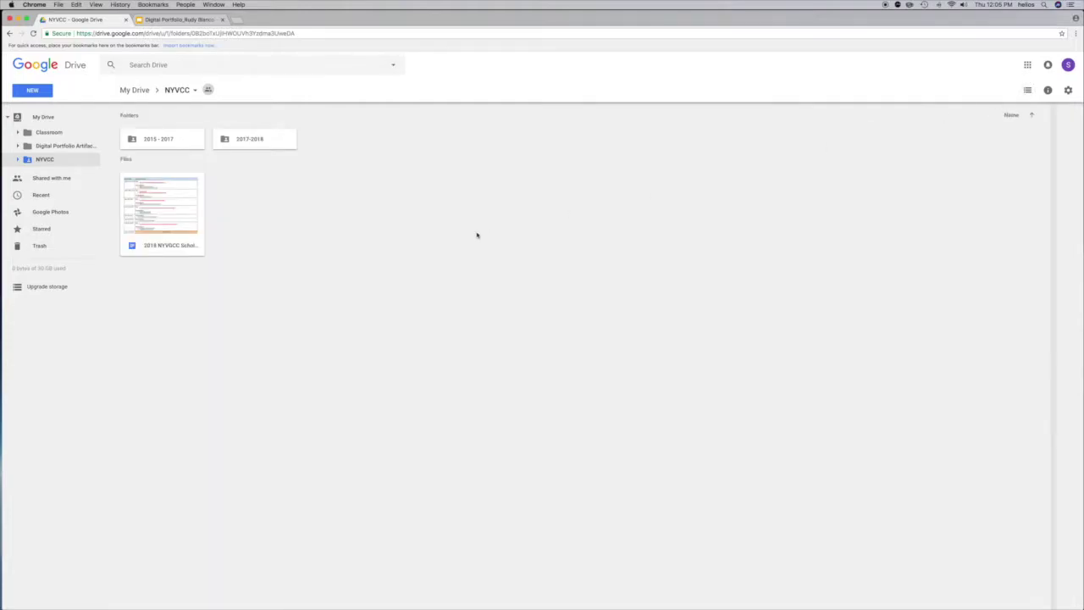
click(160, 214)
click(254, 218)
Expand NYVCC and its 2017-2018 subfolder in the folder tree and open the 2018 Internship Reviews folder
click(17, 159)
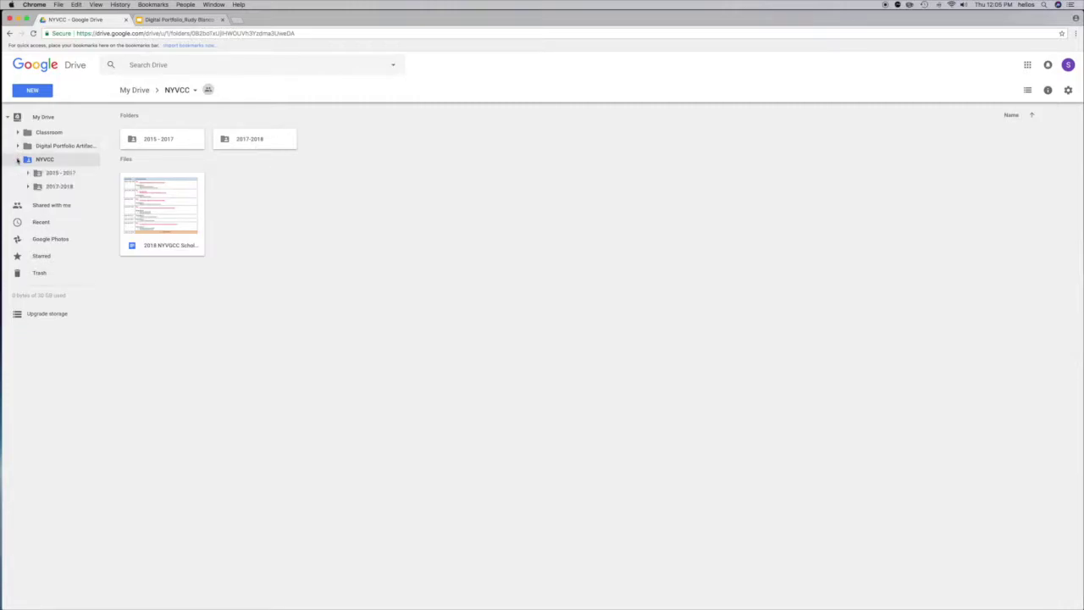
click(27, 186)
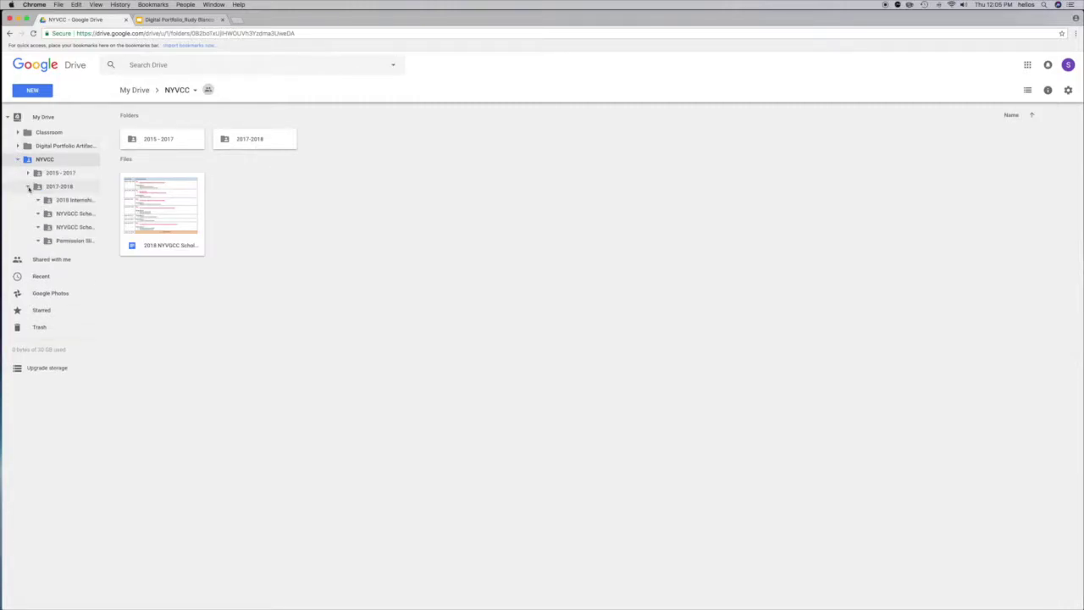
click(58, 200)
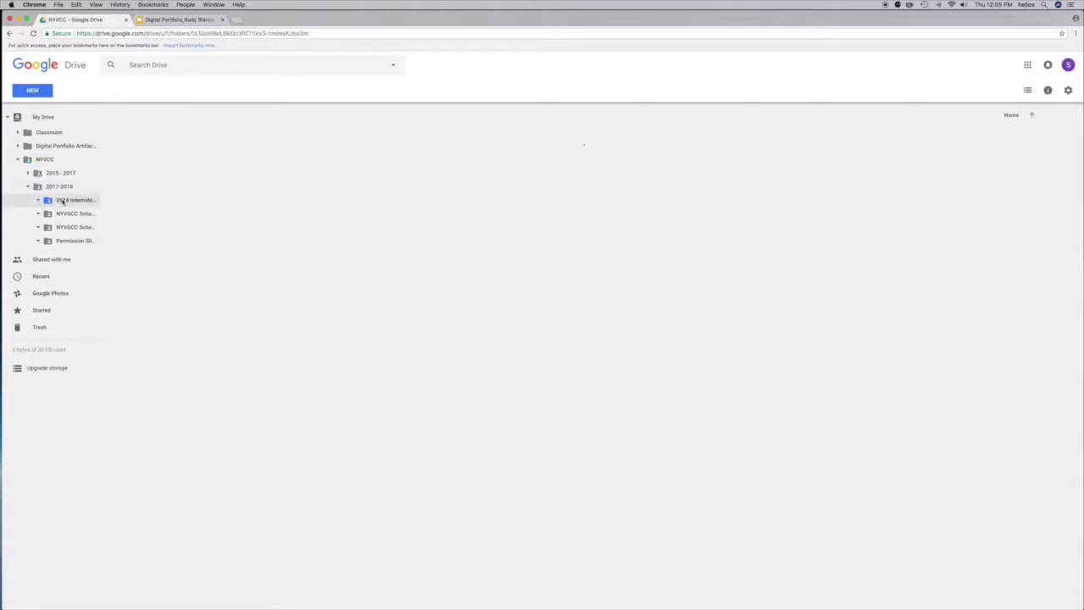
Examine the game review documents in the 2018 Internship Reviews folder to decide which ones are portfolio artifacts
click(252, 160)
click(326, 157)
click(525, 158)
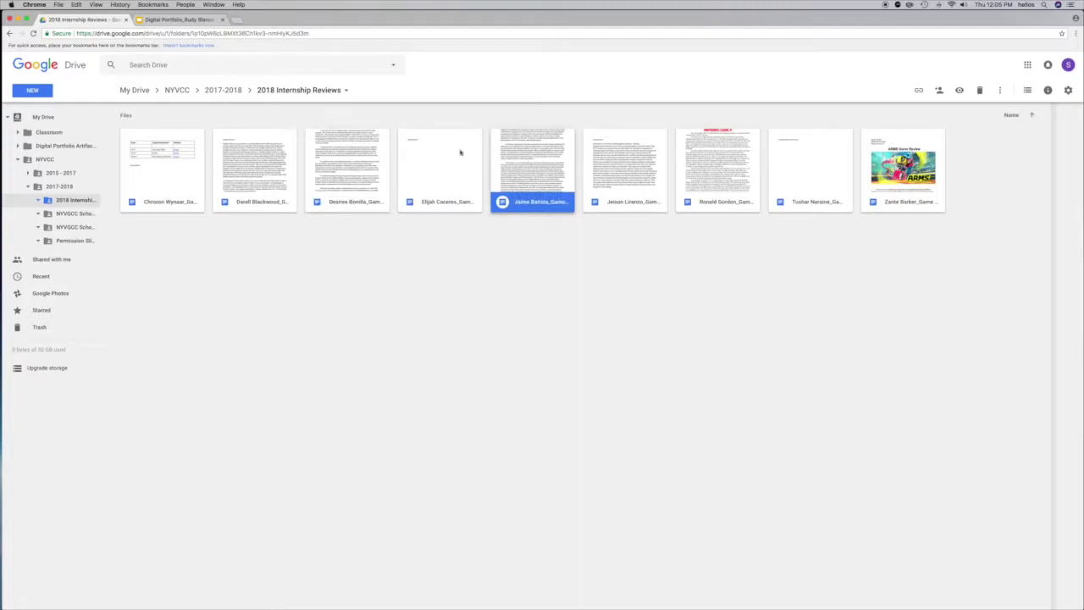
click(258, 165)
click(343, 162)
click(509, 163)
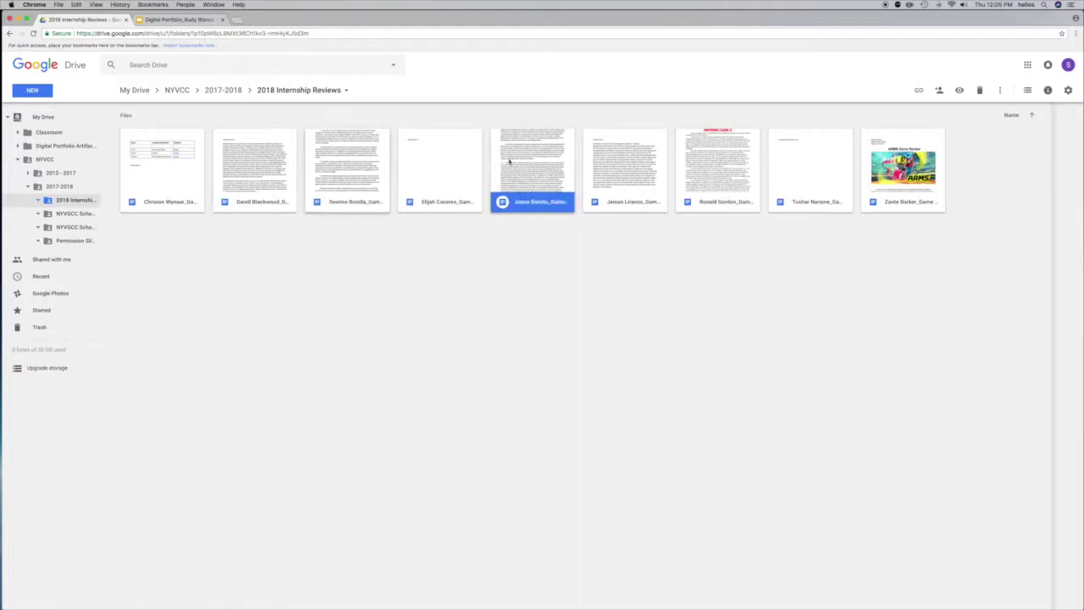
click(365, 225)
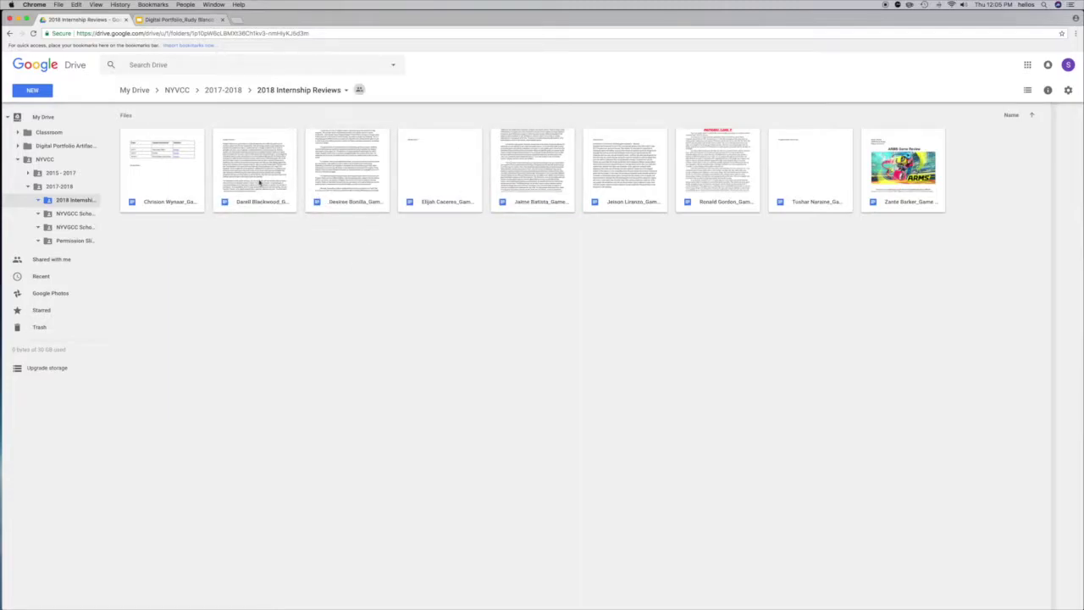
click(722, 169)
click(617, 173)
click(558, 174)
click(365, 172)
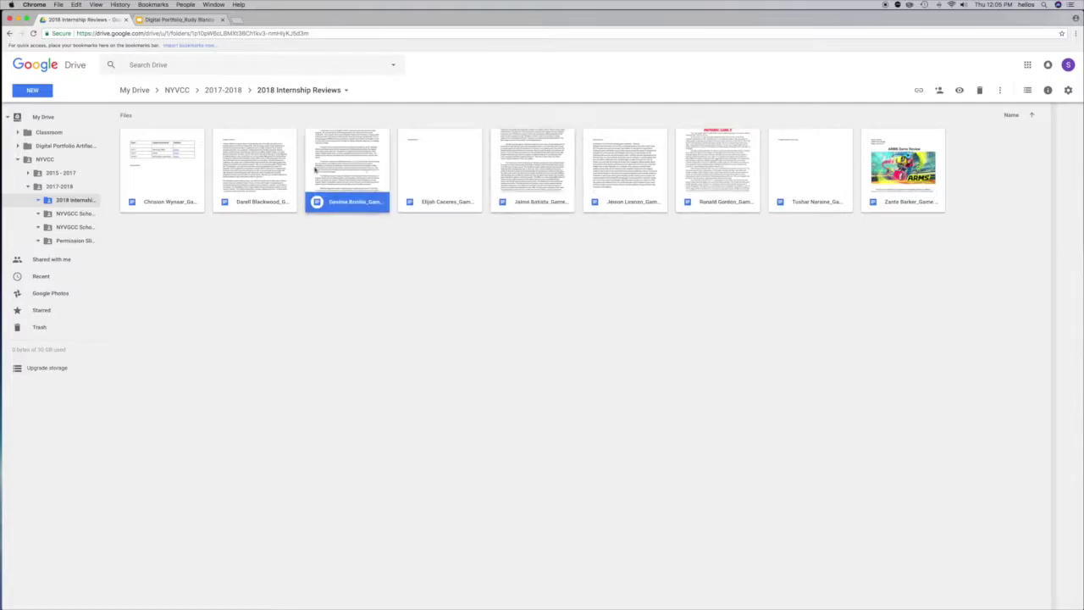
click(268, 169)
click(321, 259)
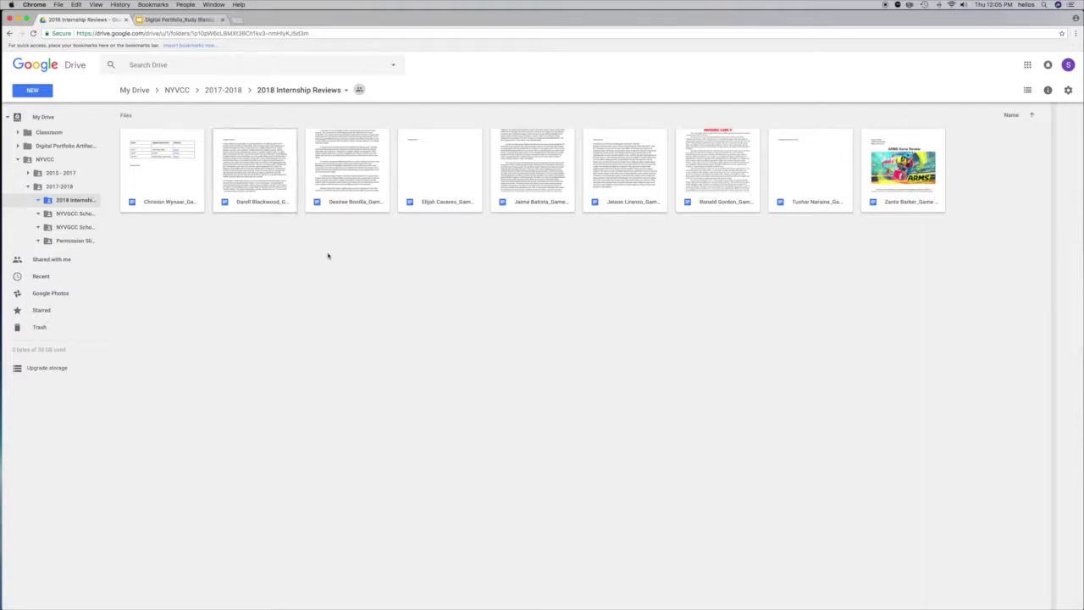
click(254, 155)
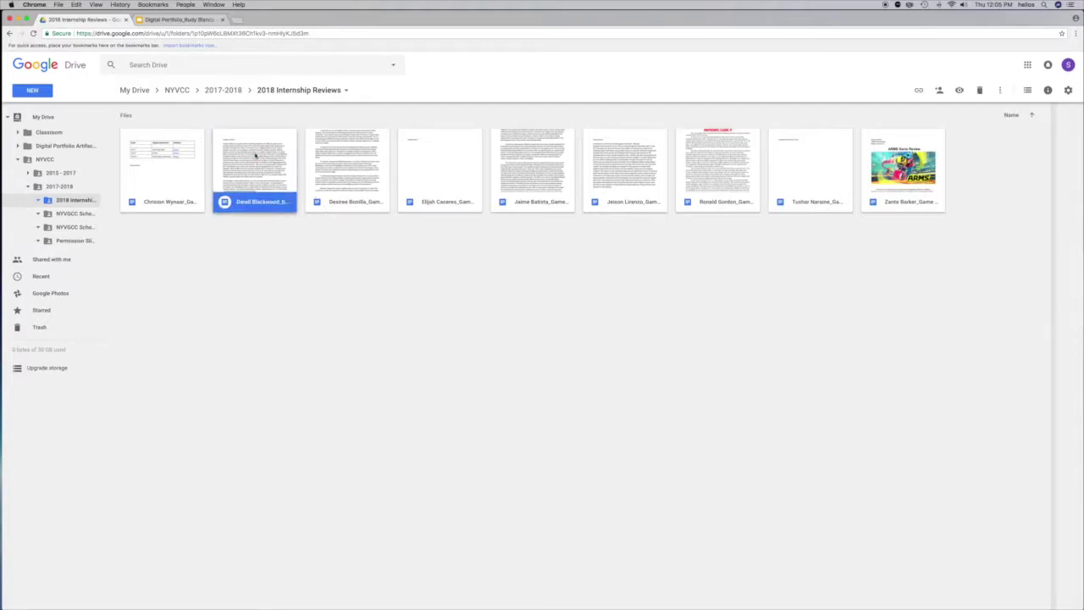
shift+click(341, 165)
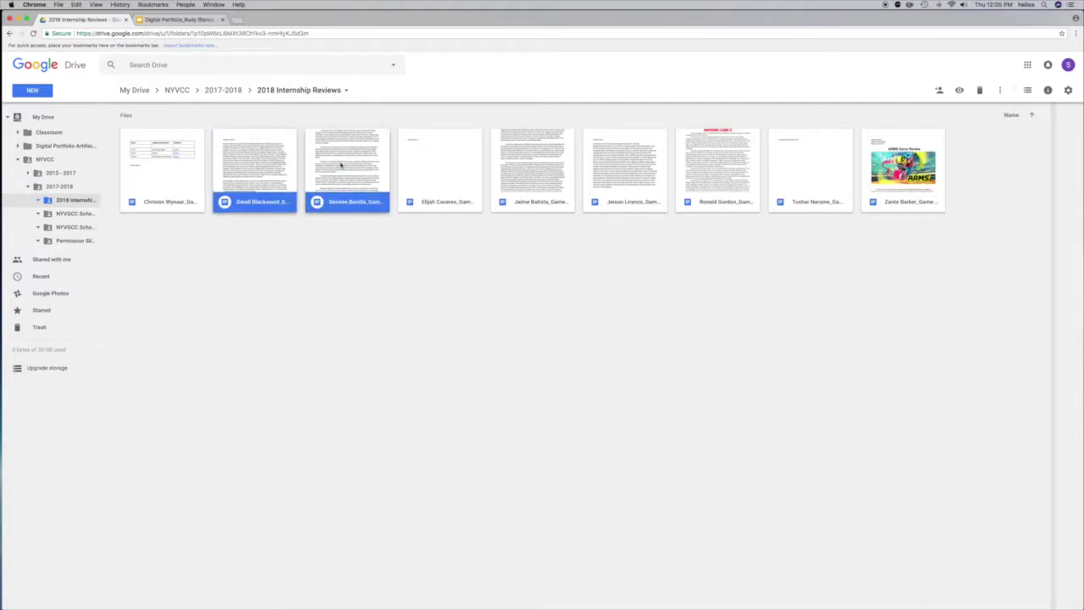
super+click(532, 175)
super+click(621, 175)
super+click(722, 171)
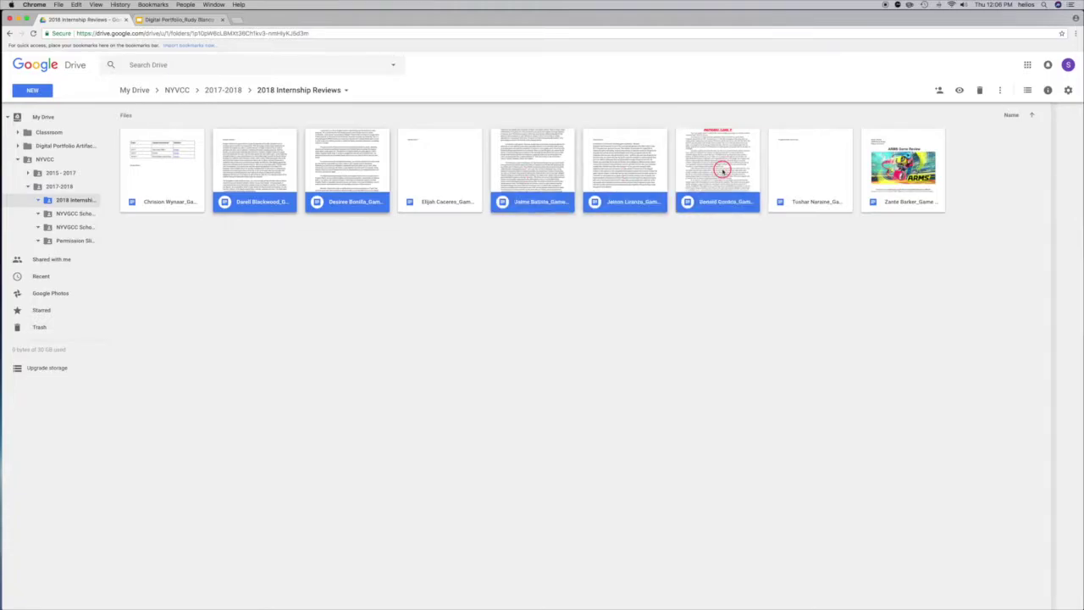
click(542, 293)
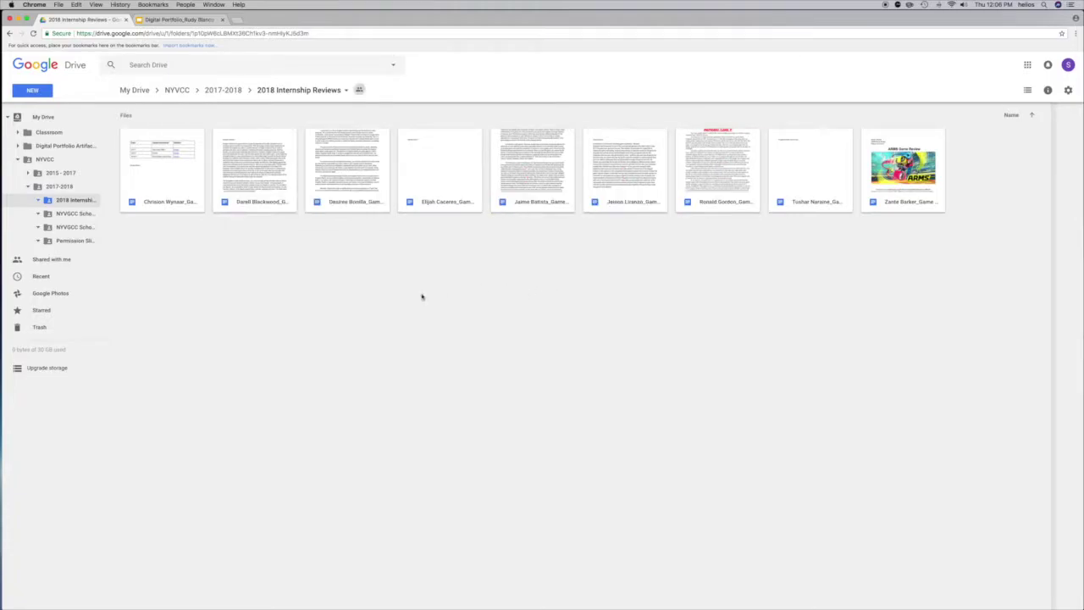
Move the second, third, fifth, sixth and seventh review documents together into Digital Portfolio Artifacts, accepting the loss of shared access
click(708, 167)
super+click(619, 175)
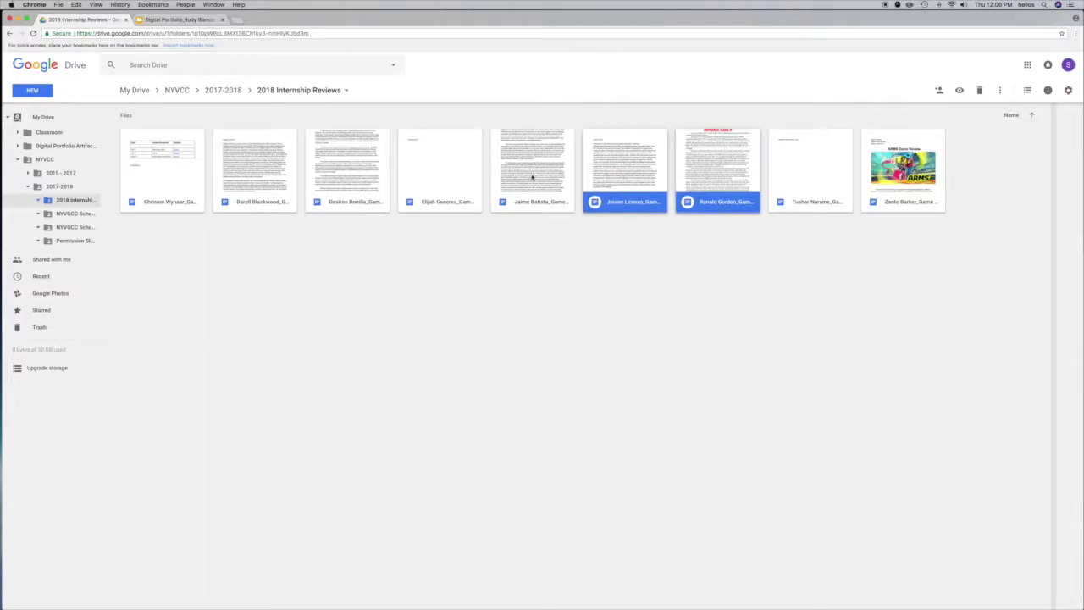
super+click(532, 178)
super+click(337, 176)
super+click(269, 174)
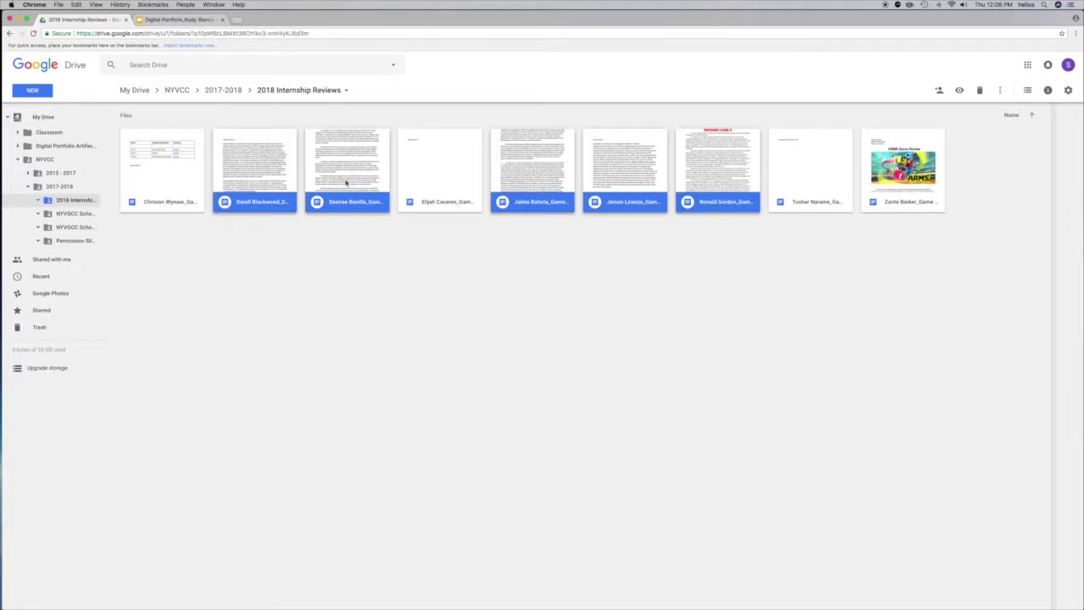
drag(251, 153, 52, 145)
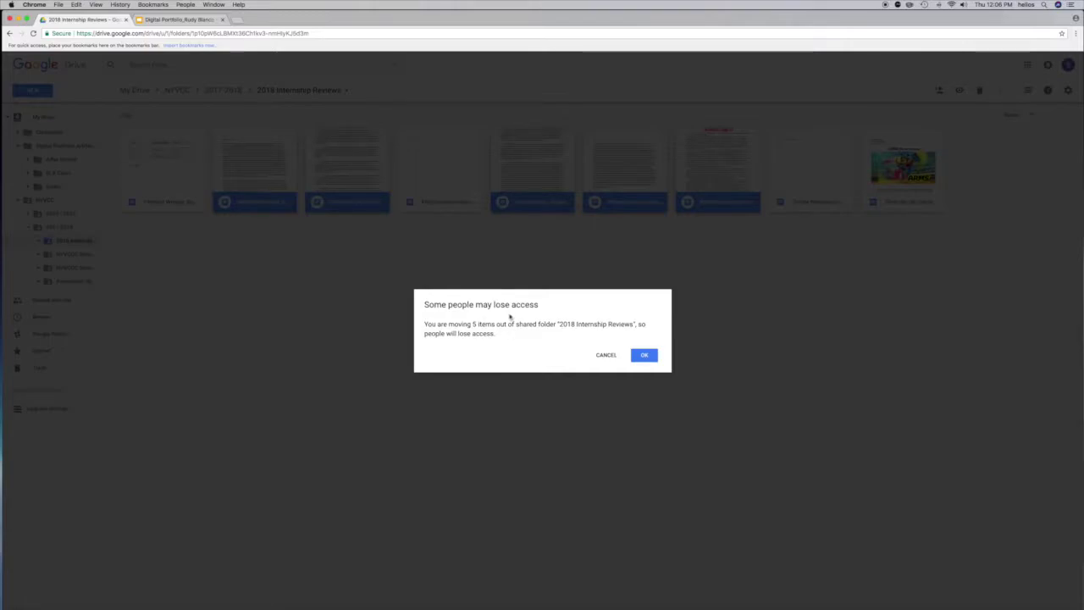
click(643, 357)
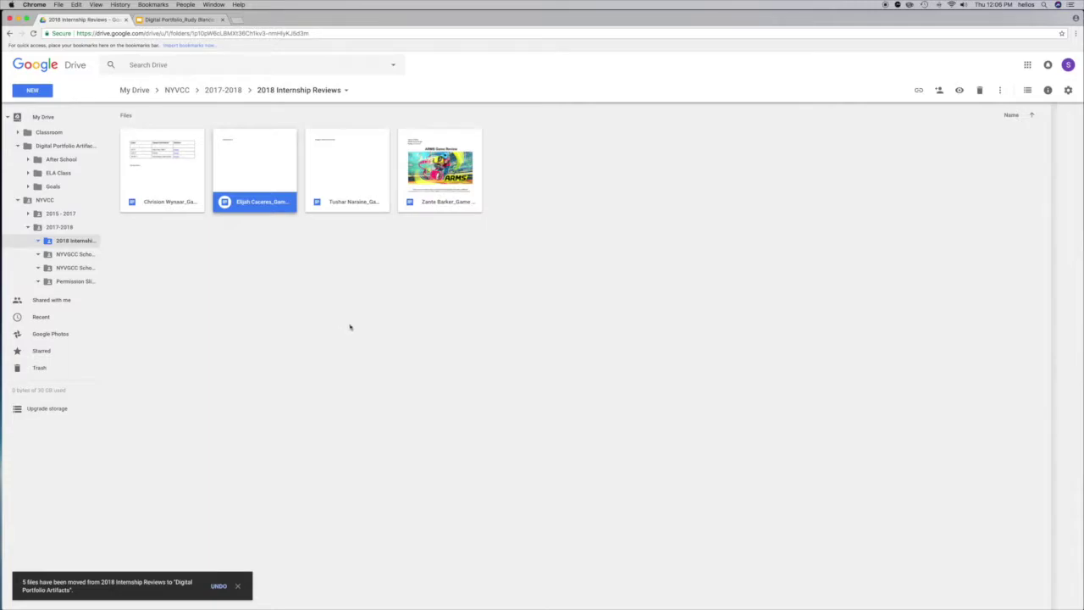
click(279, 254)
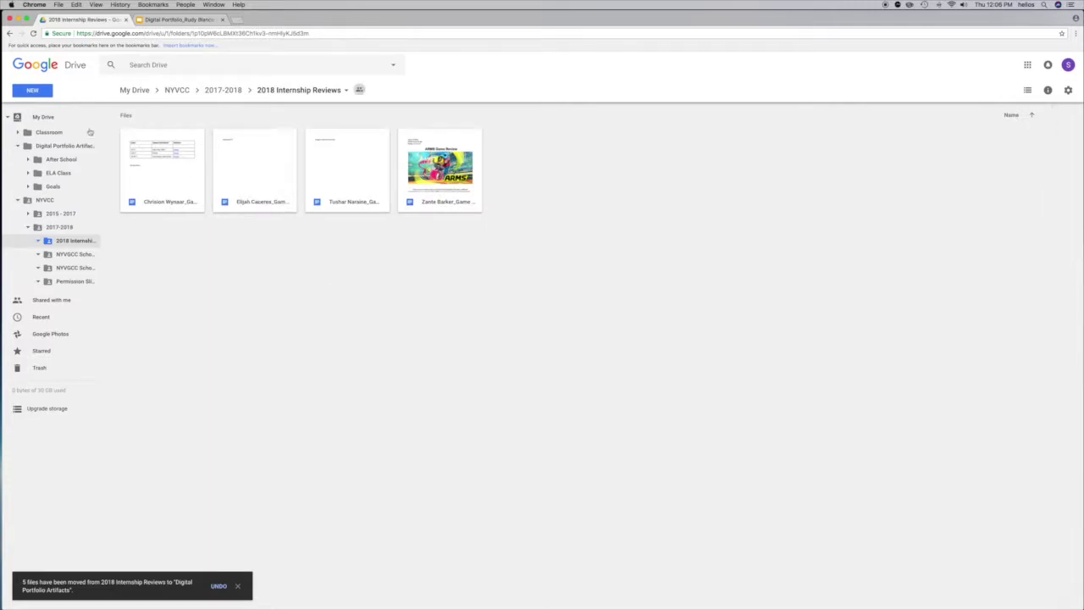
Open the Digital Portfolio Artifacts folder and create a subfolder named "Game Reviews" in it
click(64, 149)
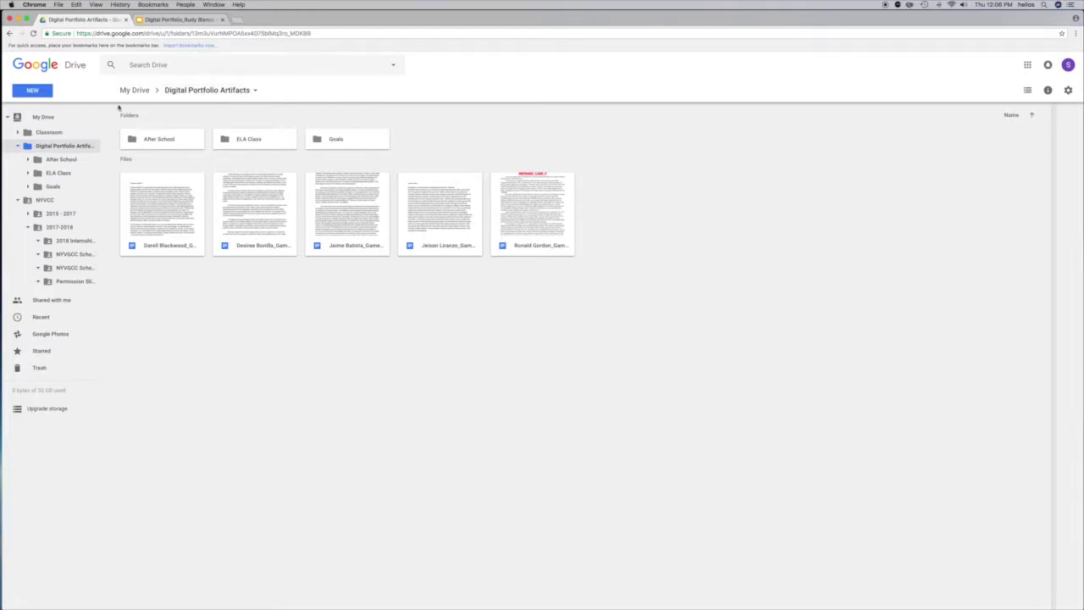
click(32, 90)
click(47, 117)
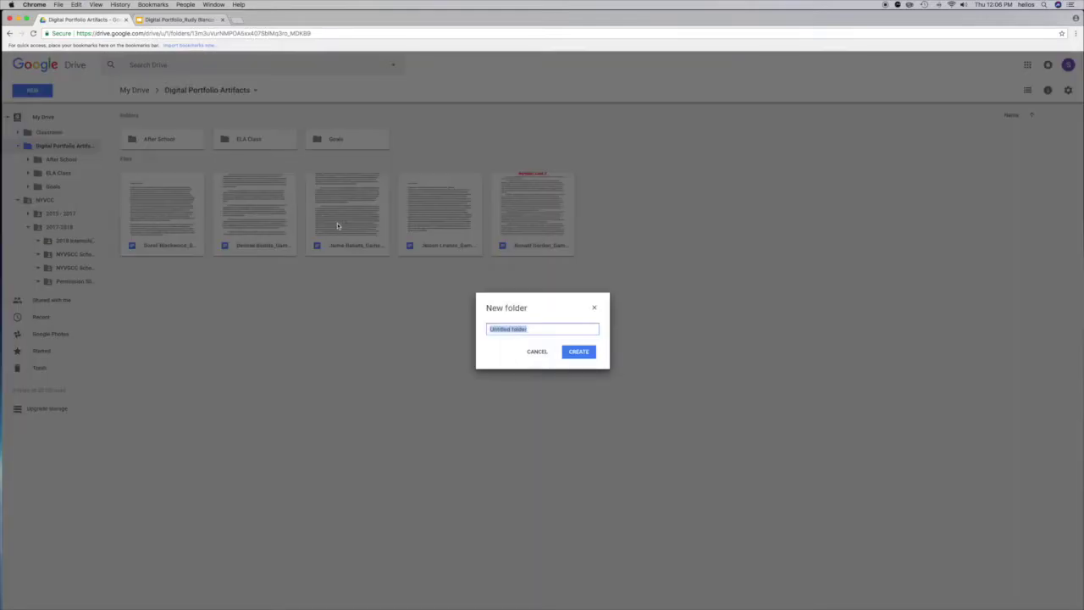
text(G)
key(Return)
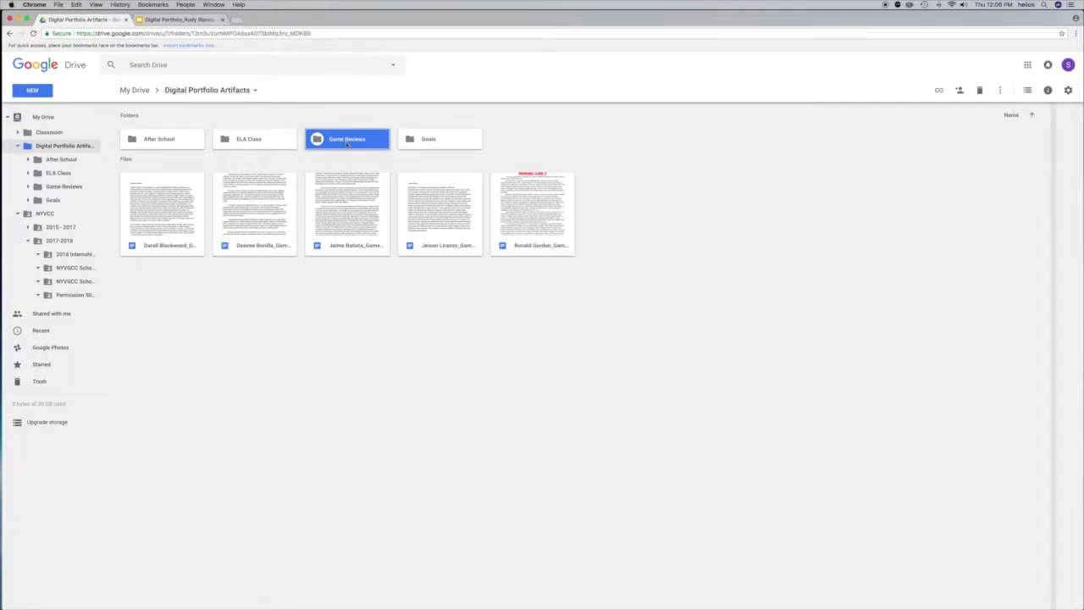
Move all five review documents into the Game Reviews subfolder, check its contents and return to Digital Portfolio Artifacts
click(180, 205)
shift+click(511, 204)
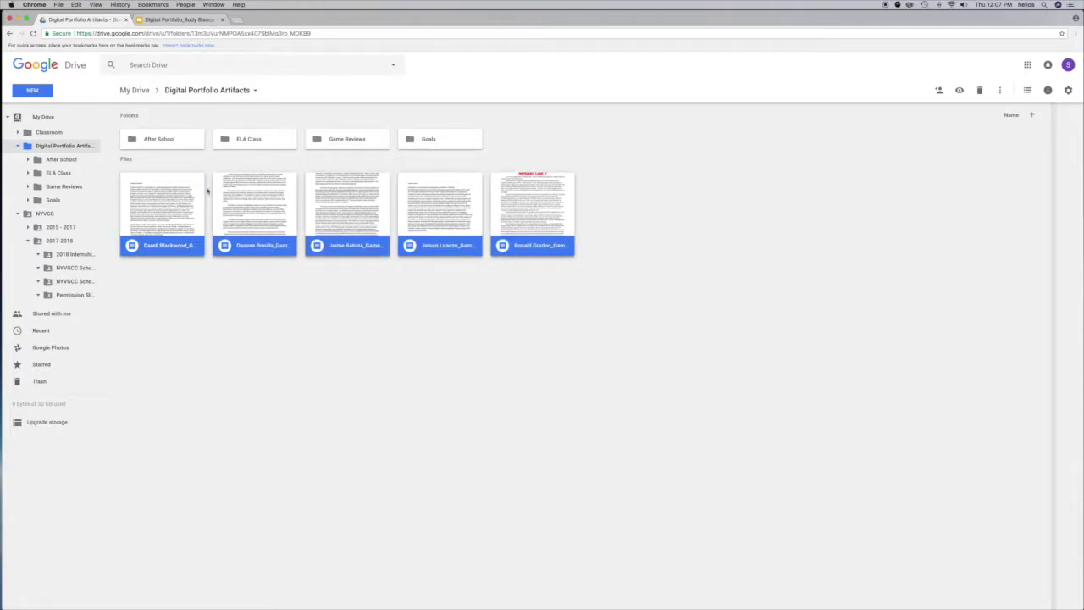
drag(158, 201, 335, 140)
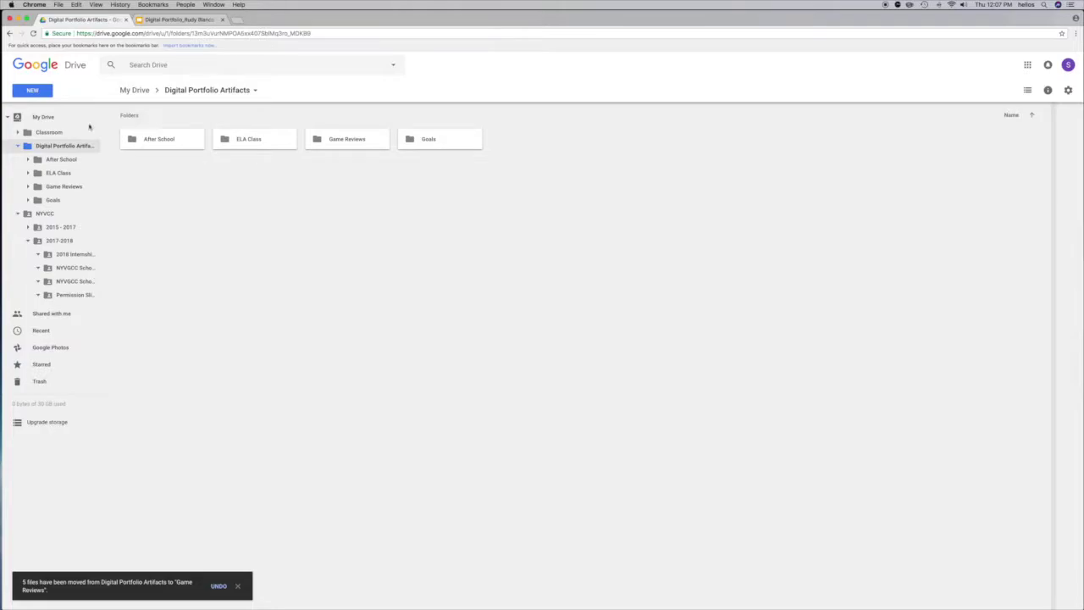
double_click(332, 140)
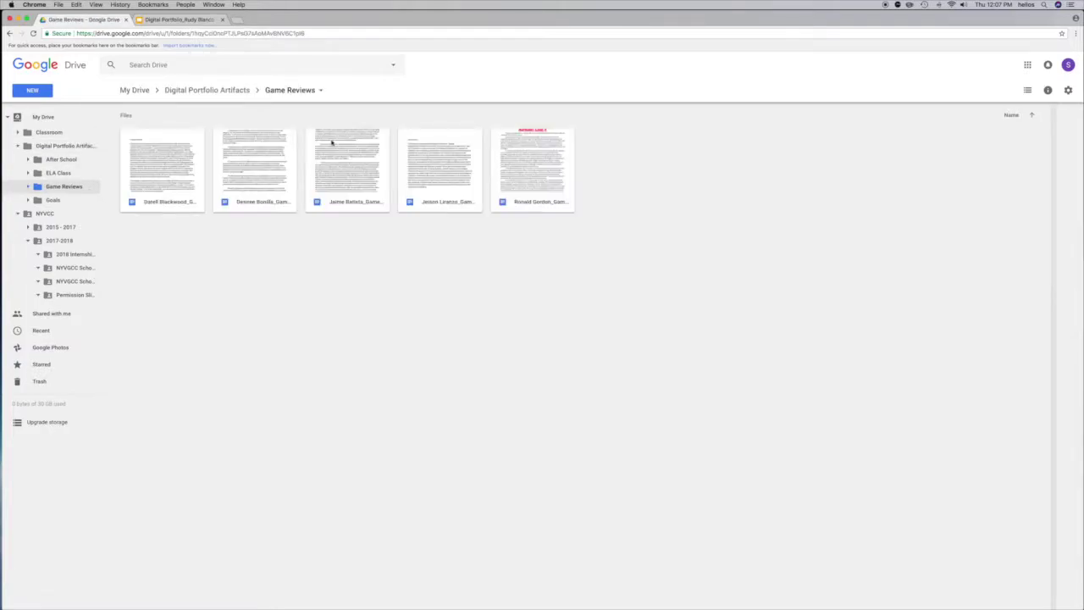
click(203, 92)
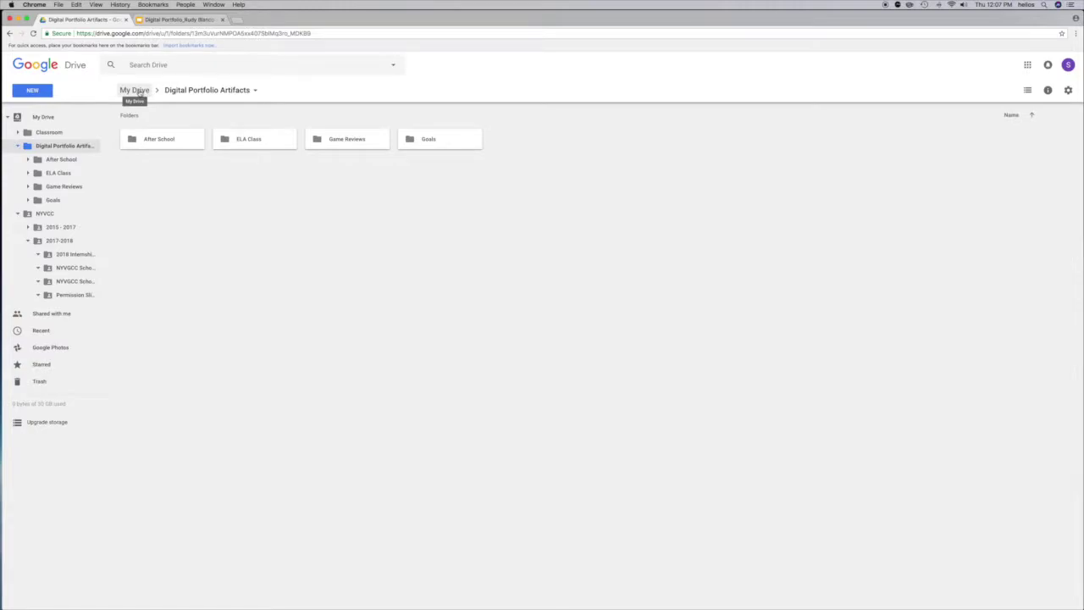
Return to My Drive and open the Galaxy VR Trial folder inside NYVCC, 2015 - 2017, Media
click(137, 90)
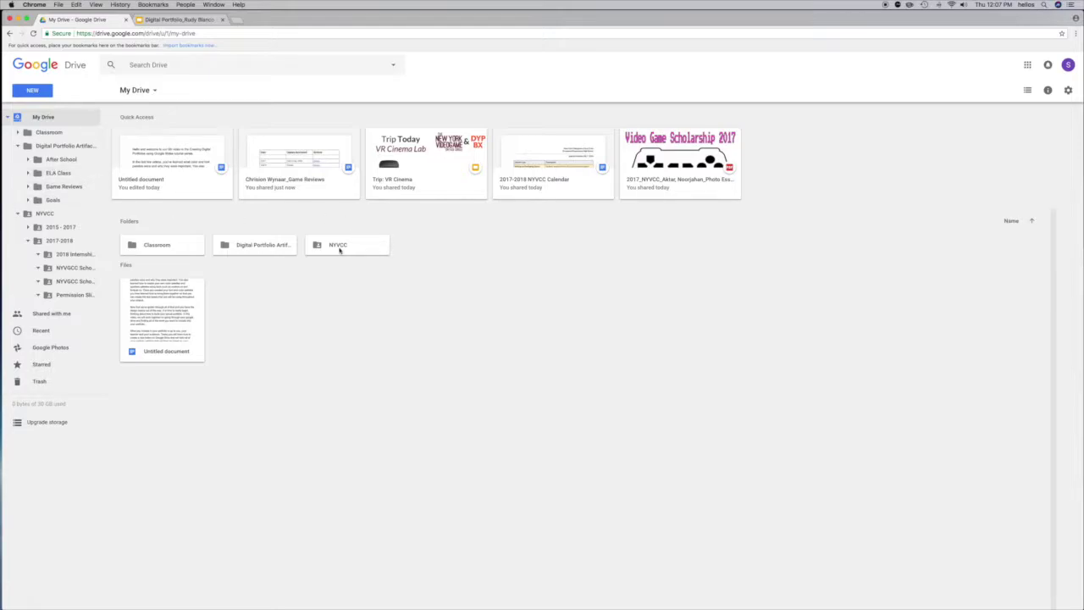
click(37, 216)
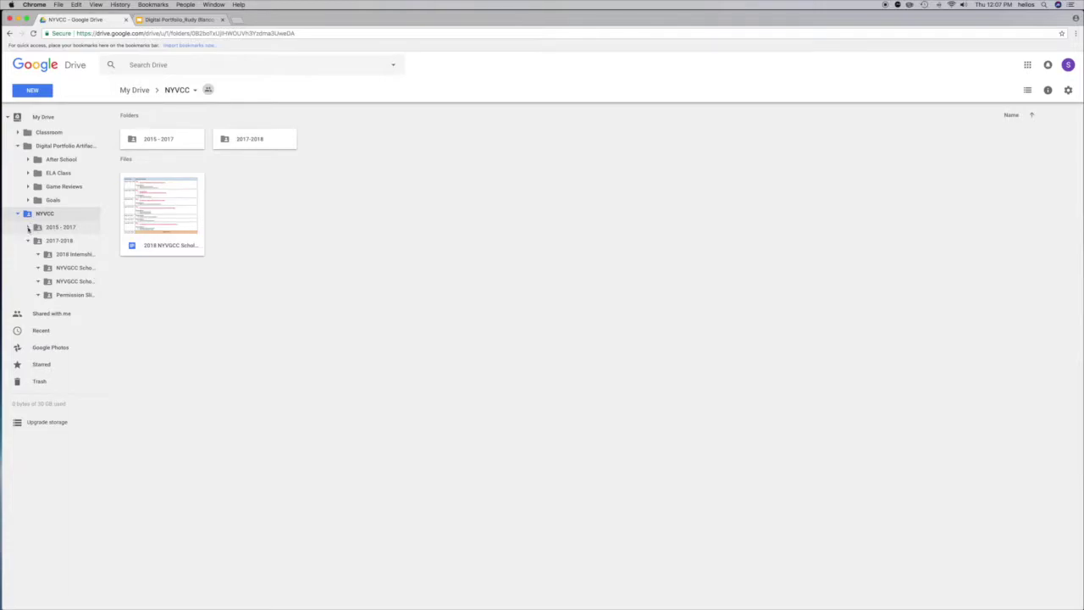
click(28, 228)
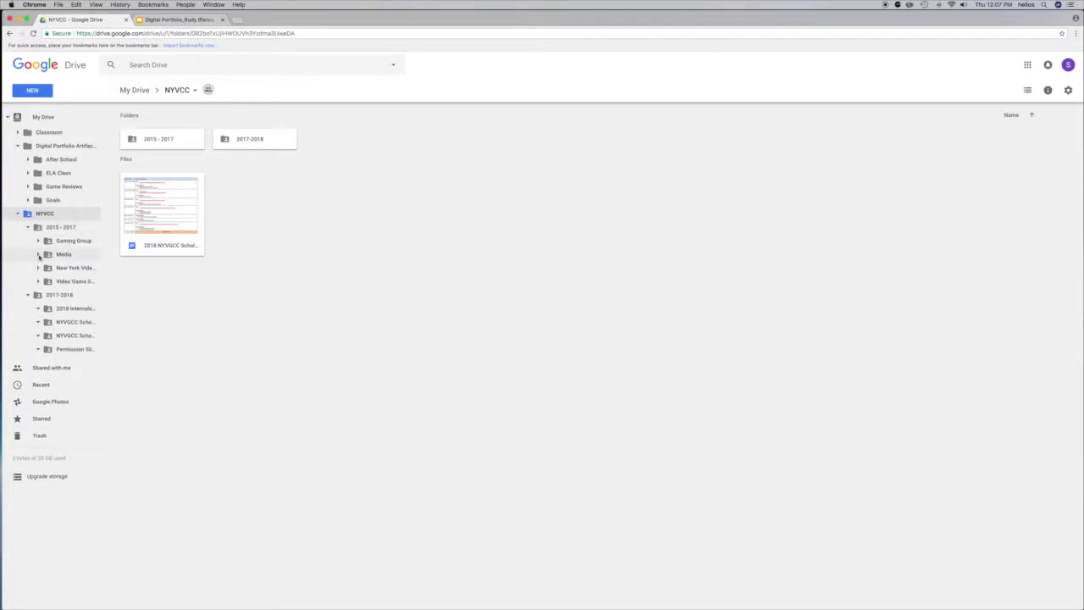
click(39, 255)
click(59, 256)
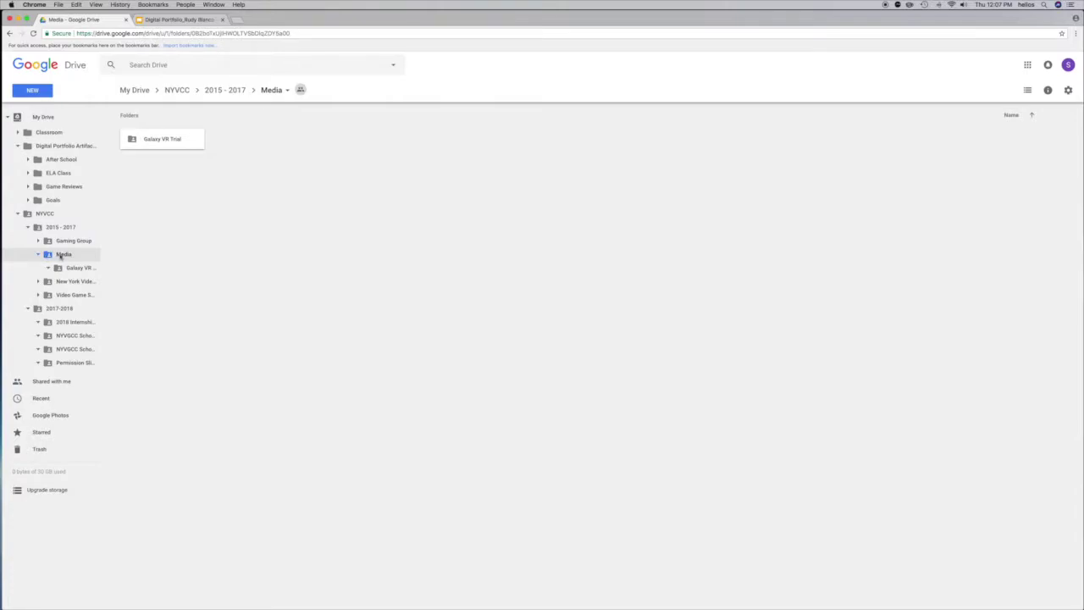
double_click(161, 142)
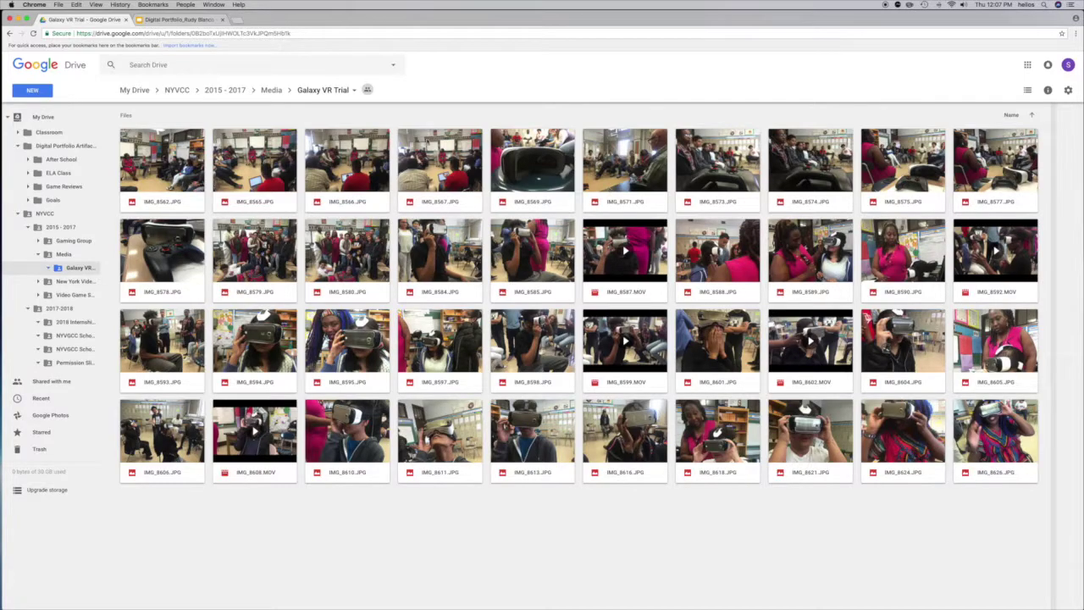
click(633, 267)
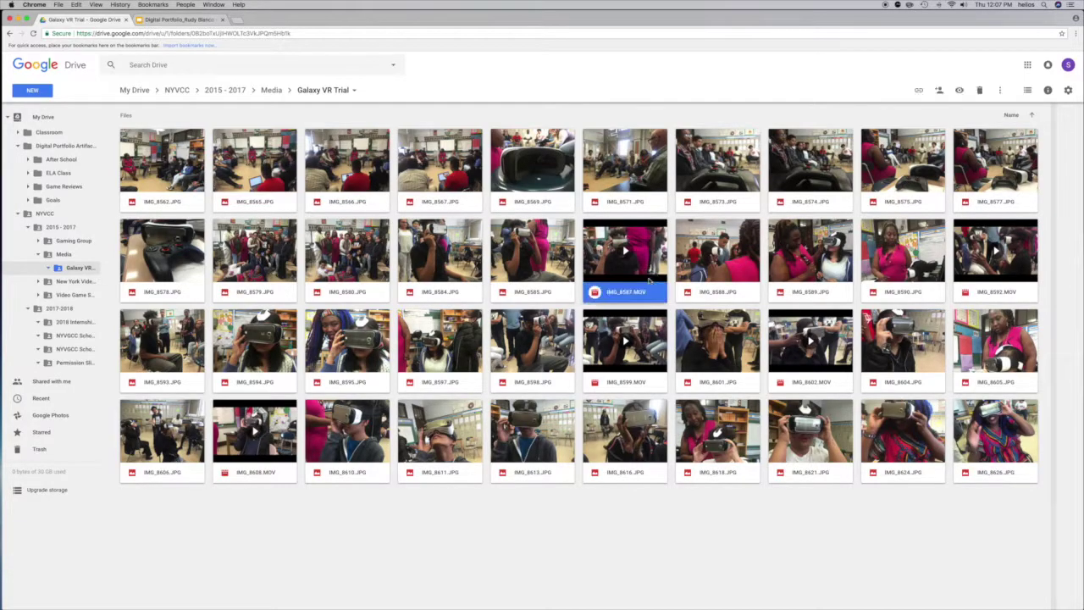
click(588, 512)
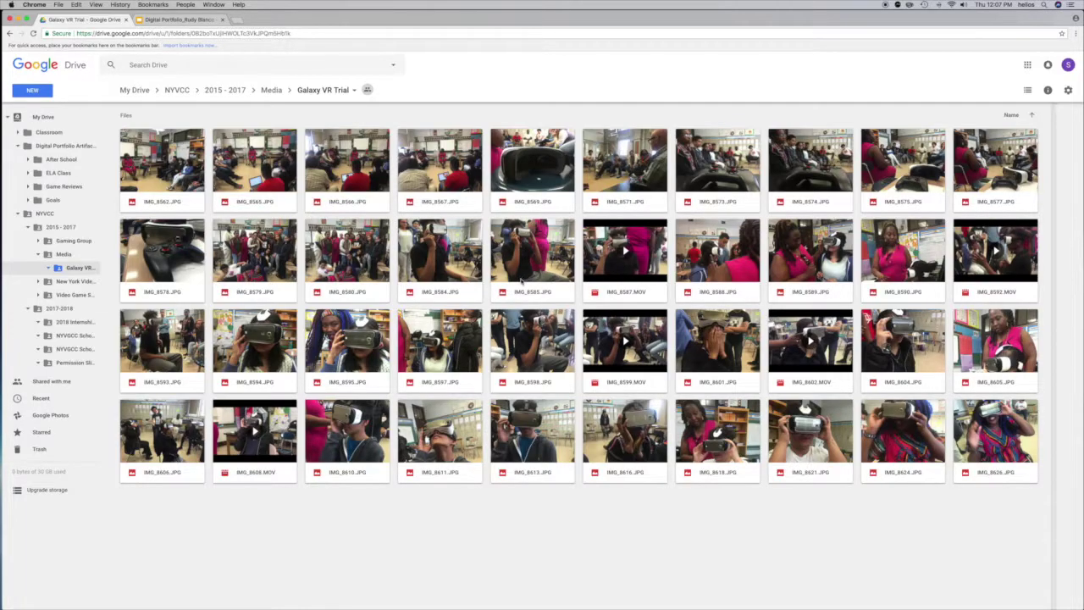
key(Escape)
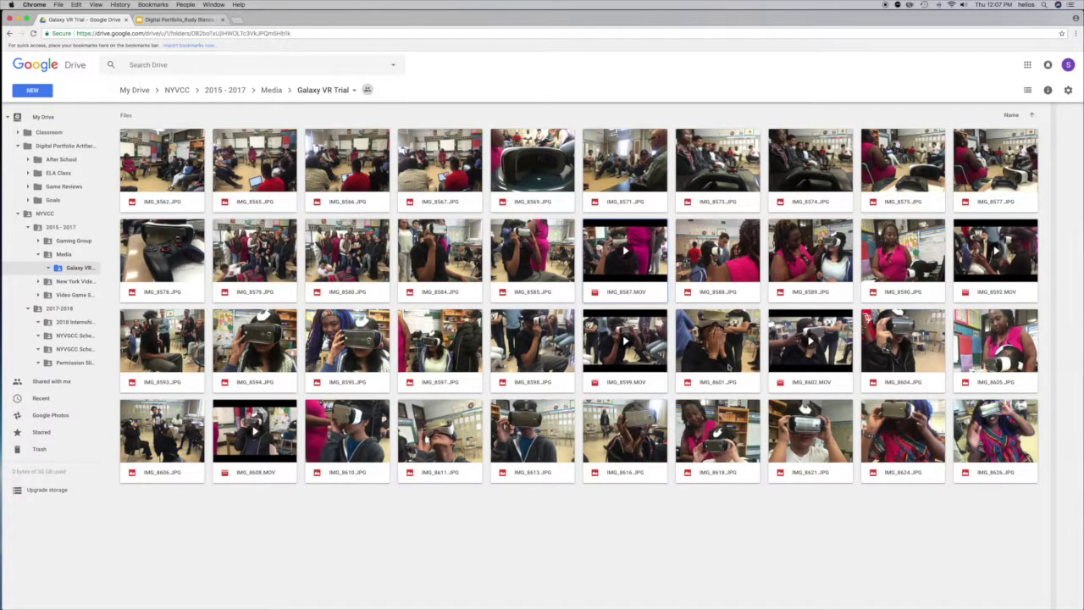
Move IMG_8580.JPG, IMG_8593.JPG, IMG_8599.MOV and IMG_8604.JPG, plus IMG_8584.JPG separately, from Galaxy VR Trial into Digital Portfolio Artifacts, accepting the access loss
click(635, 370)
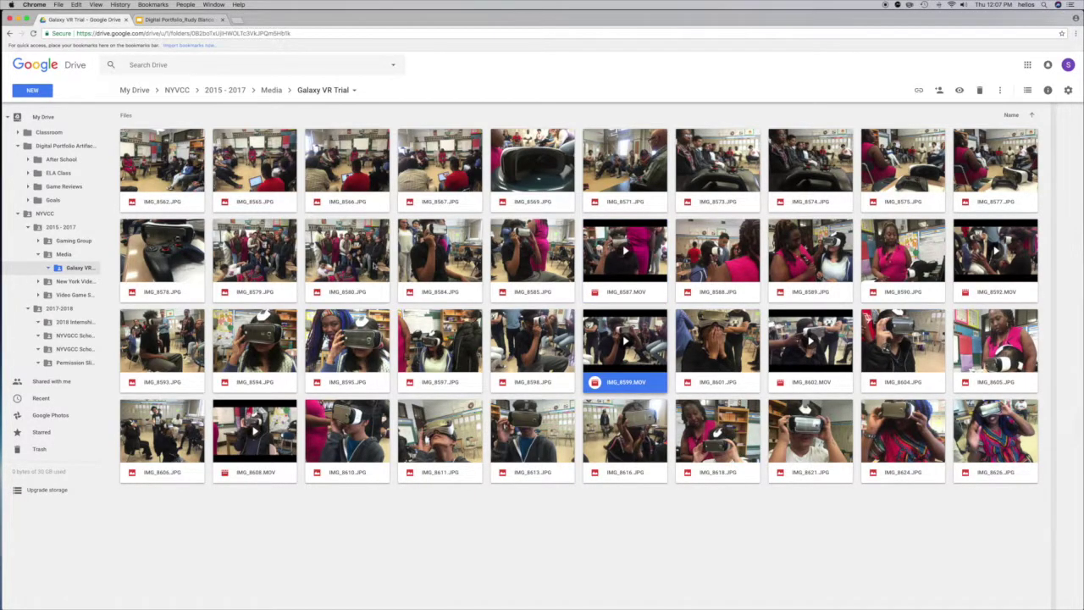
super+click(164, 339)
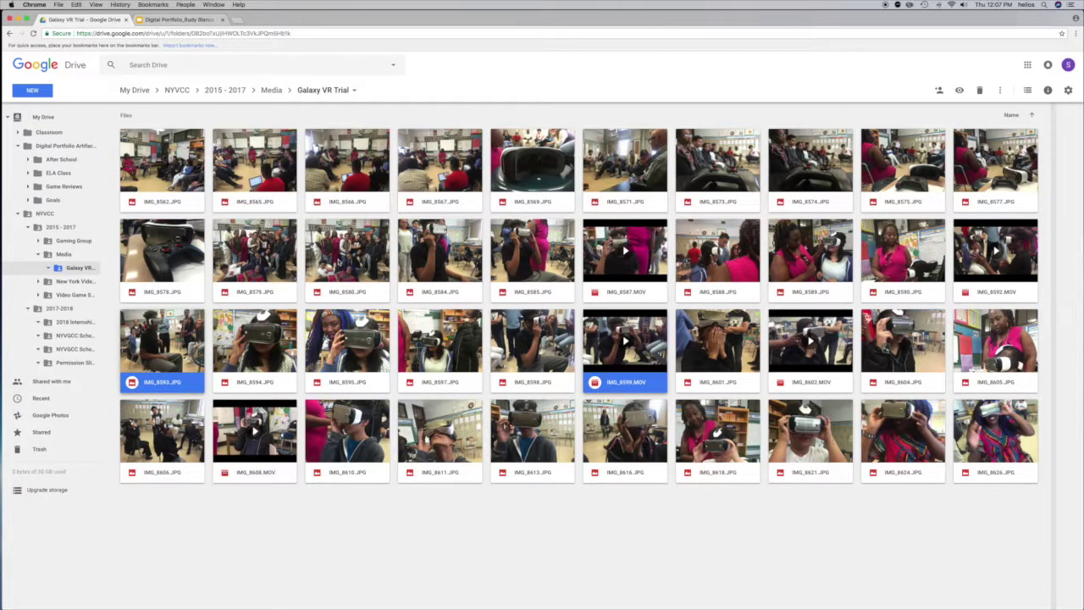
super+click(339, 259)
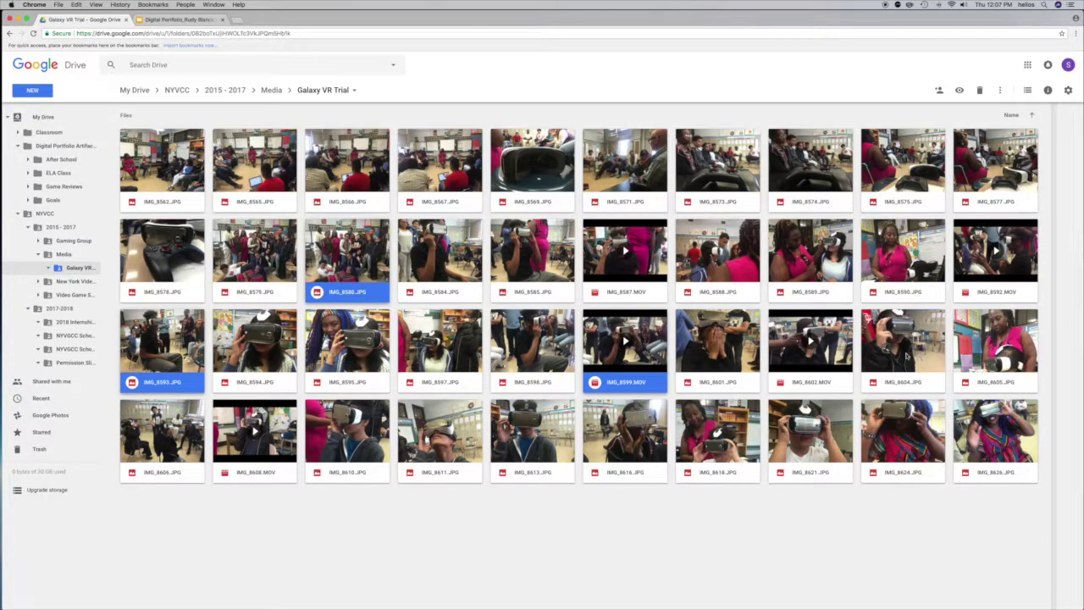
super+click(906, 356)
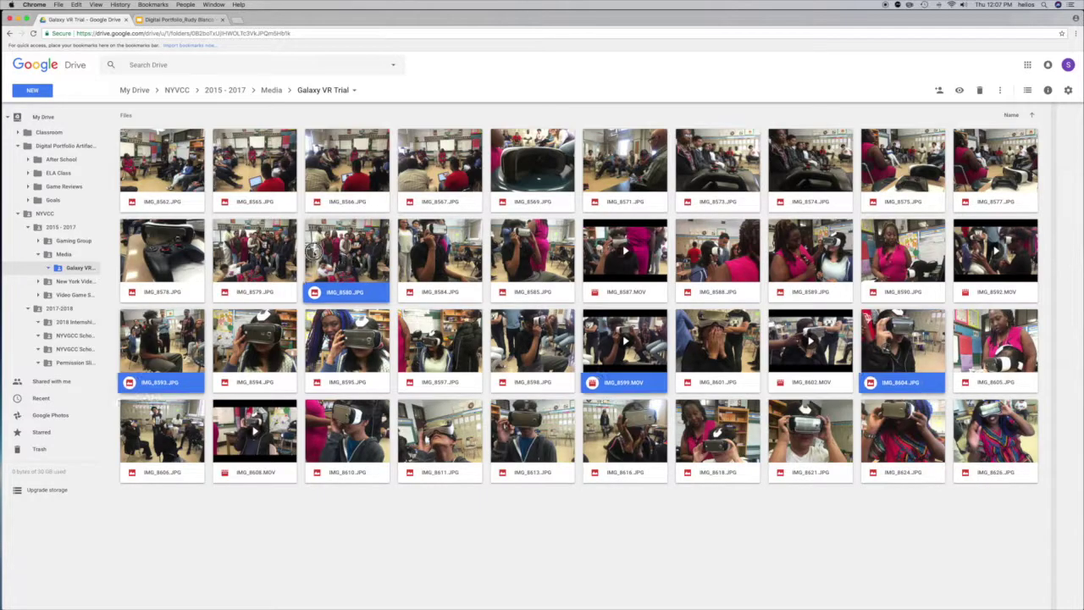
drag(351, 258, 44, 147)
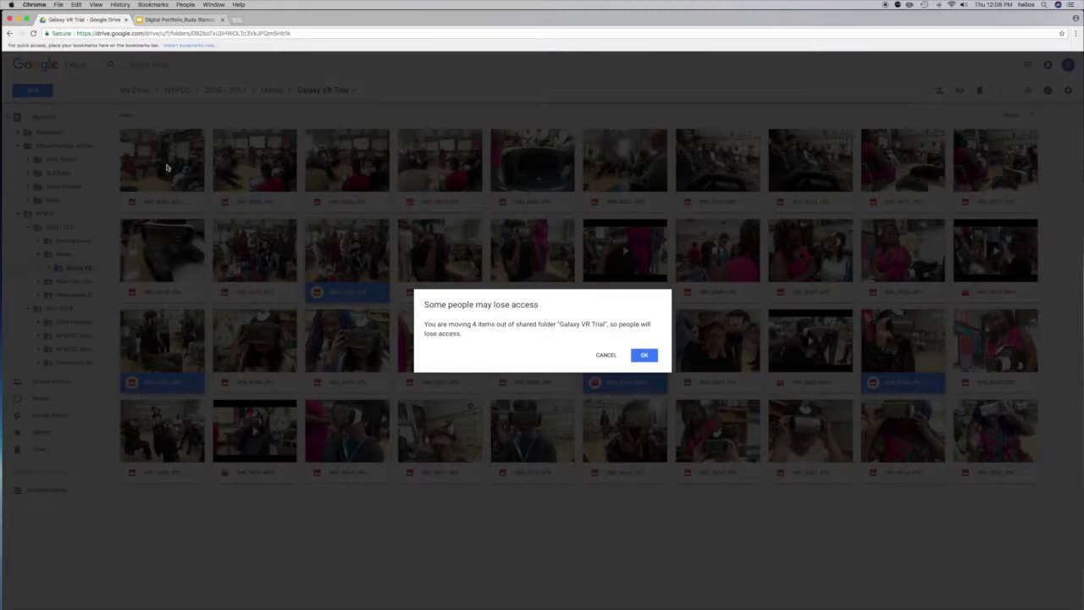
click(642, 355)
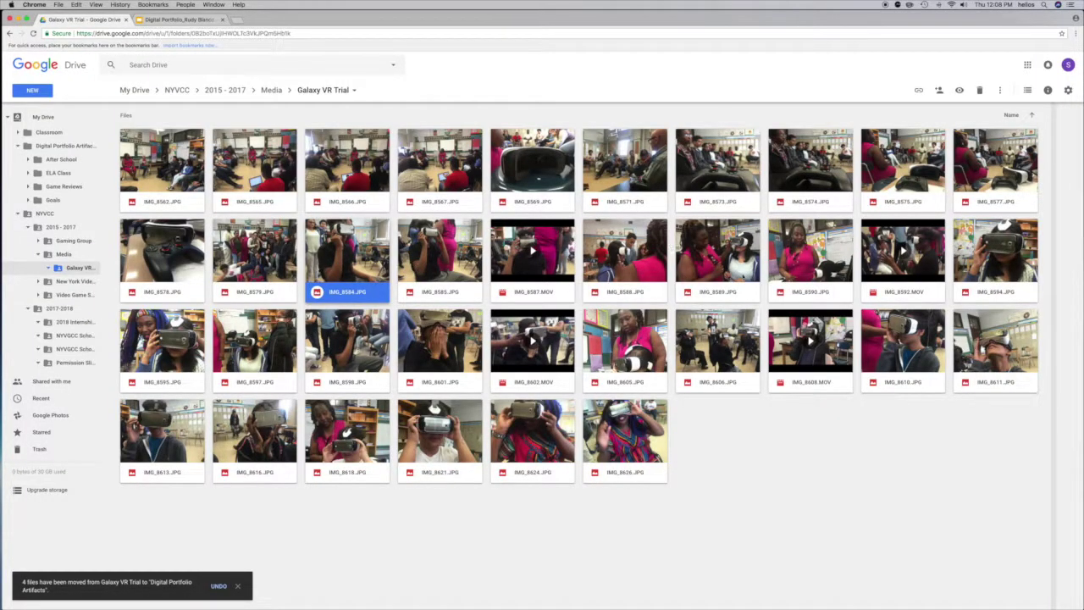
drag(335, 253, 49, 150)
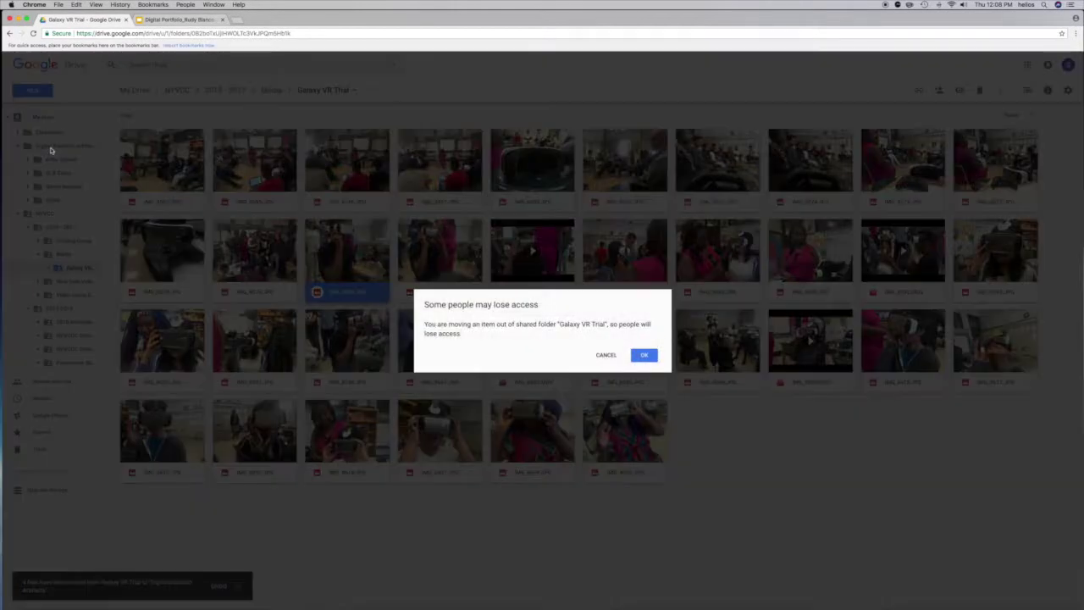
click(644, 356)
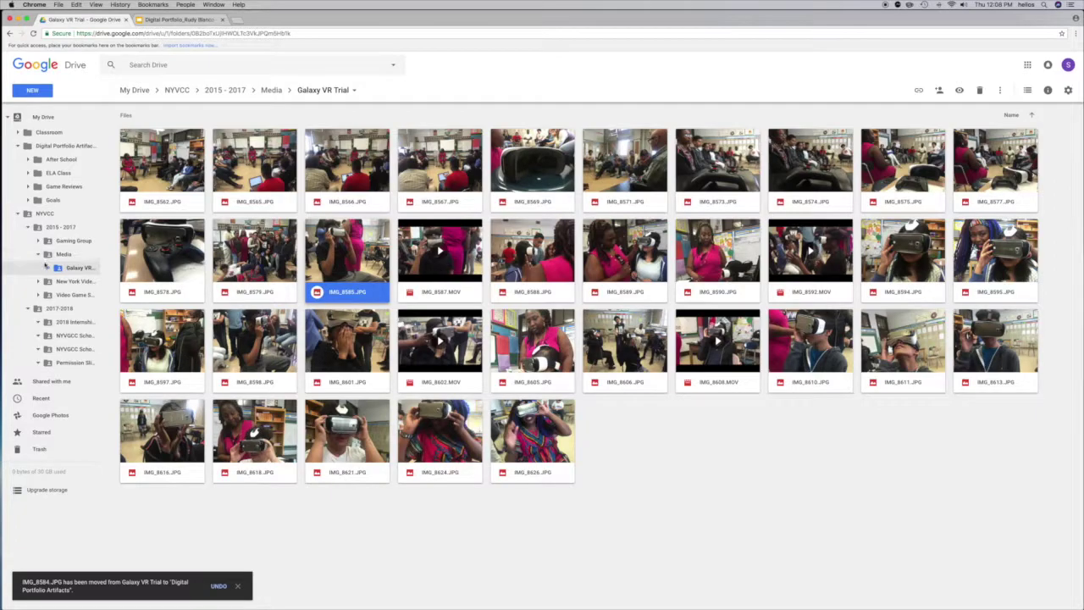
Collapse the NYVCC and Digital Portfolio Artifacts folder trees and open the Digital Portfolio Artifacts folder
click(39, 255)
click(29, 293)
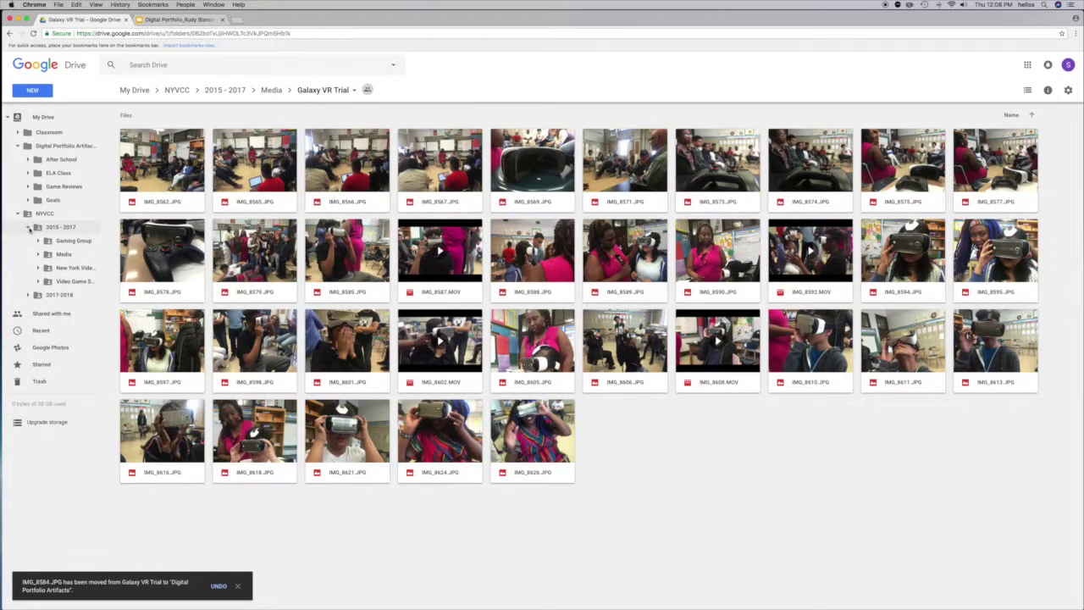
click(28, 227)
click(18, 214)
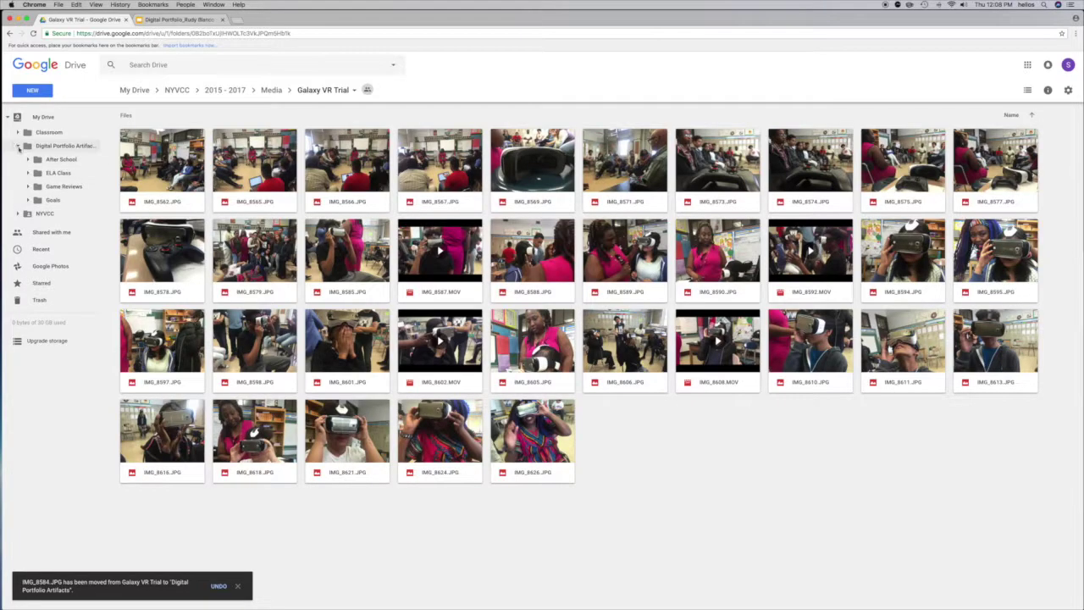
click(18, 146)
click(44, 117)
click(66, 147)
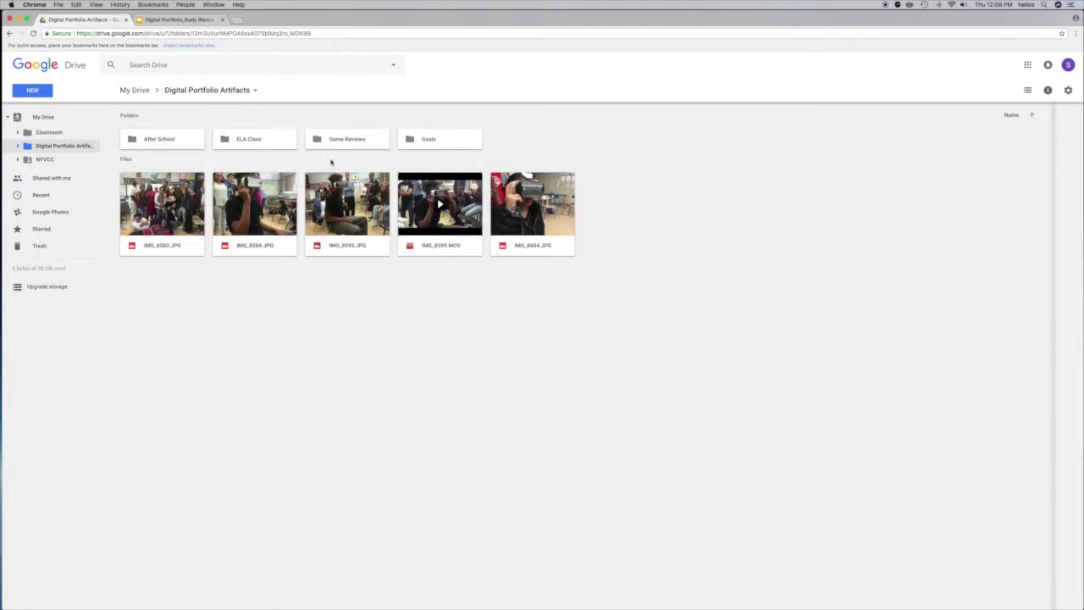
Expand Digital Portfolio Artifacts, open its Game Reviews subfolder and go through the review documents in it
click(17, 146)
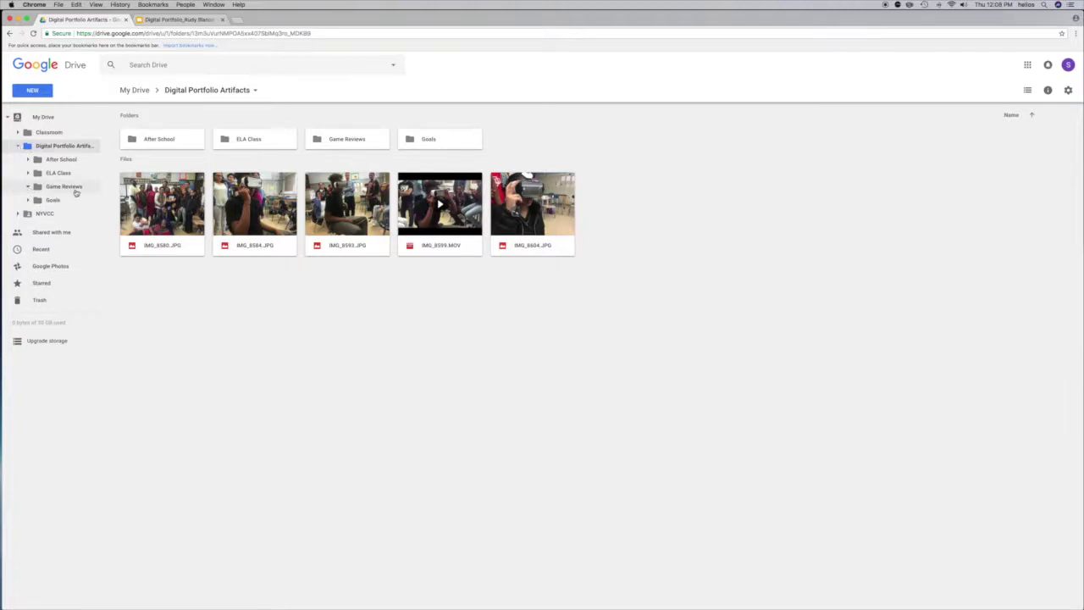
click(68, 187)
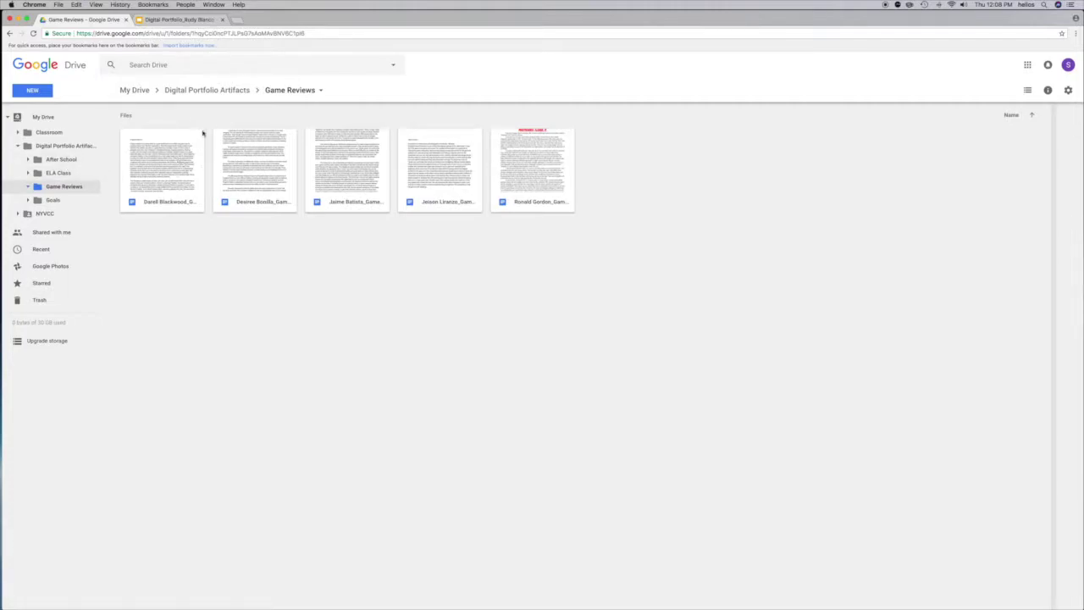
click(173, 165)
click(265, 173)
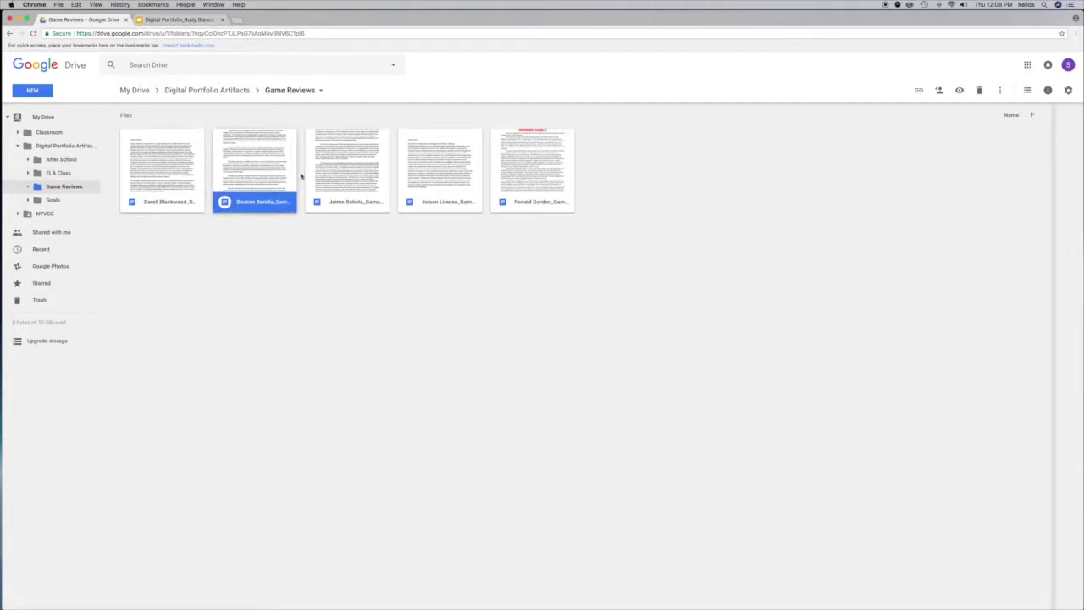
click(343, 174)
click(533, 172)
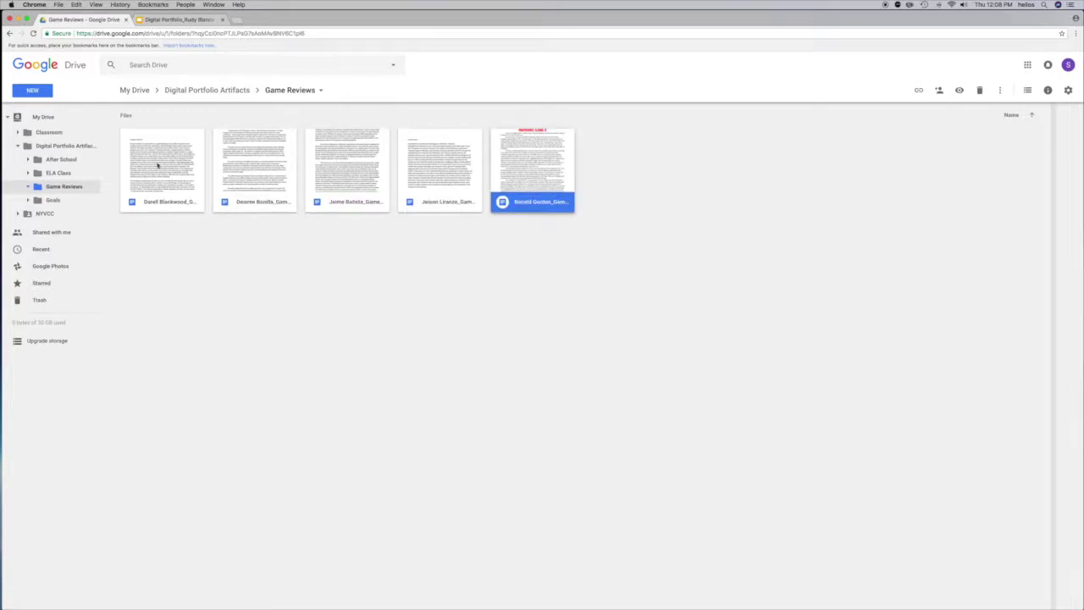
Get a shareable link for the first review document, turn on its link sharing and select the link
click(157, 166)
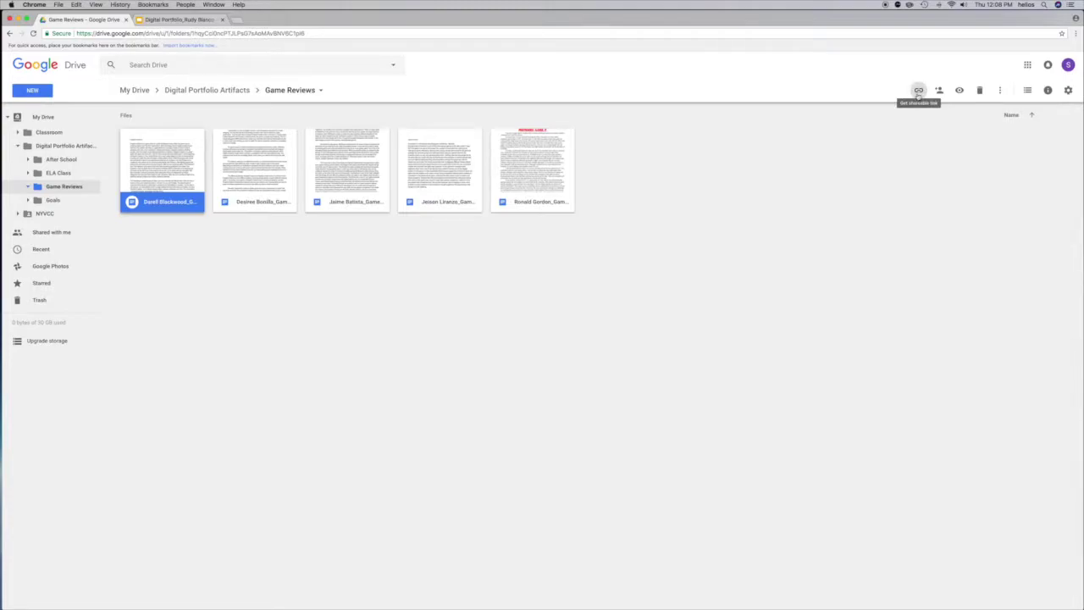
right_click(164, 150)
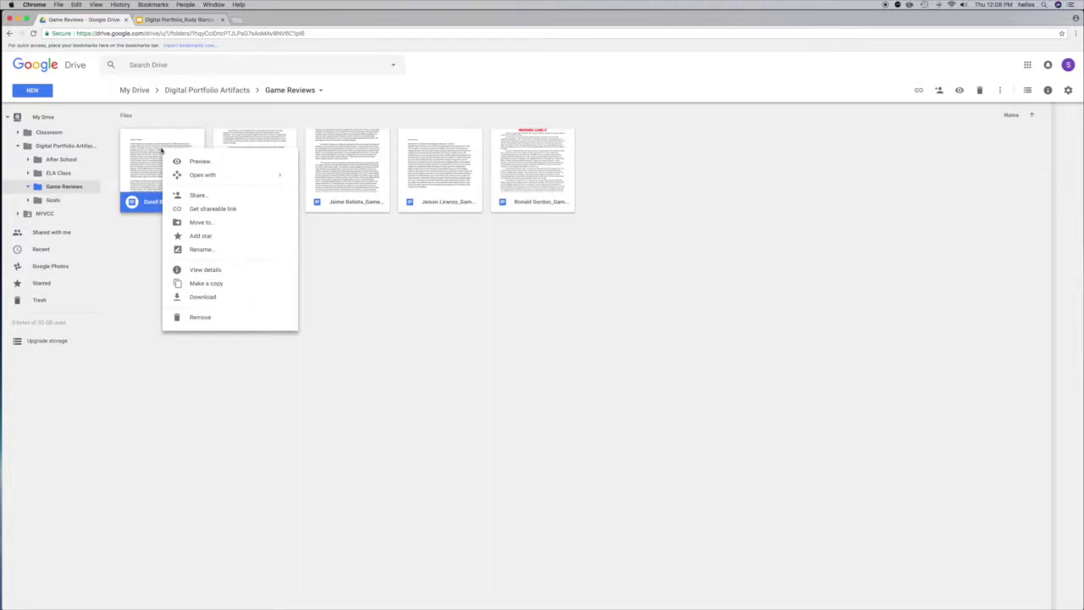
click(210, 209)
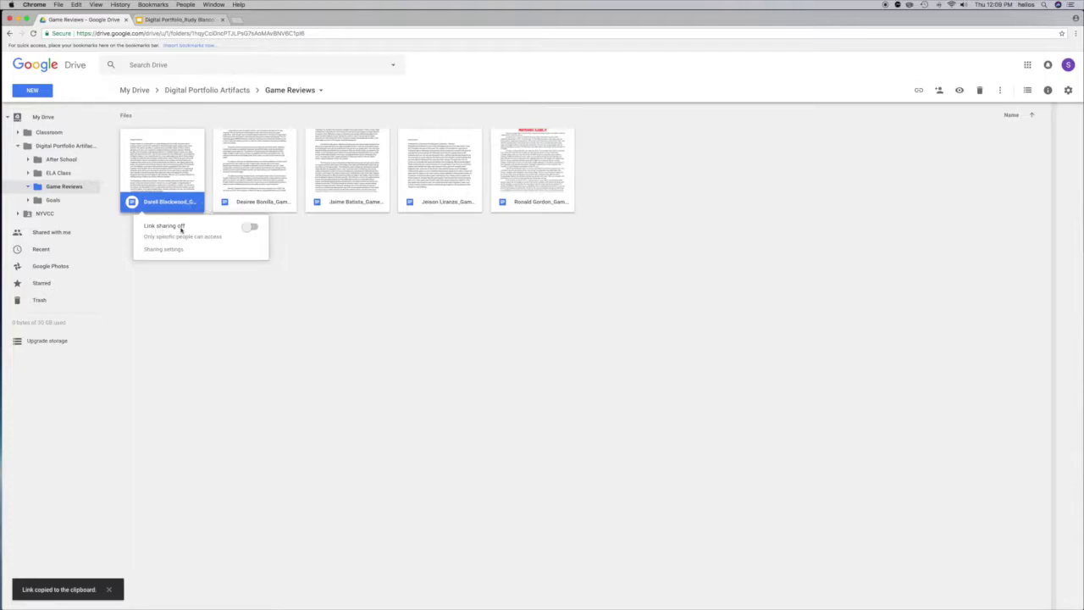
click(249, 229)
click(196, 251)
click(228, 250)
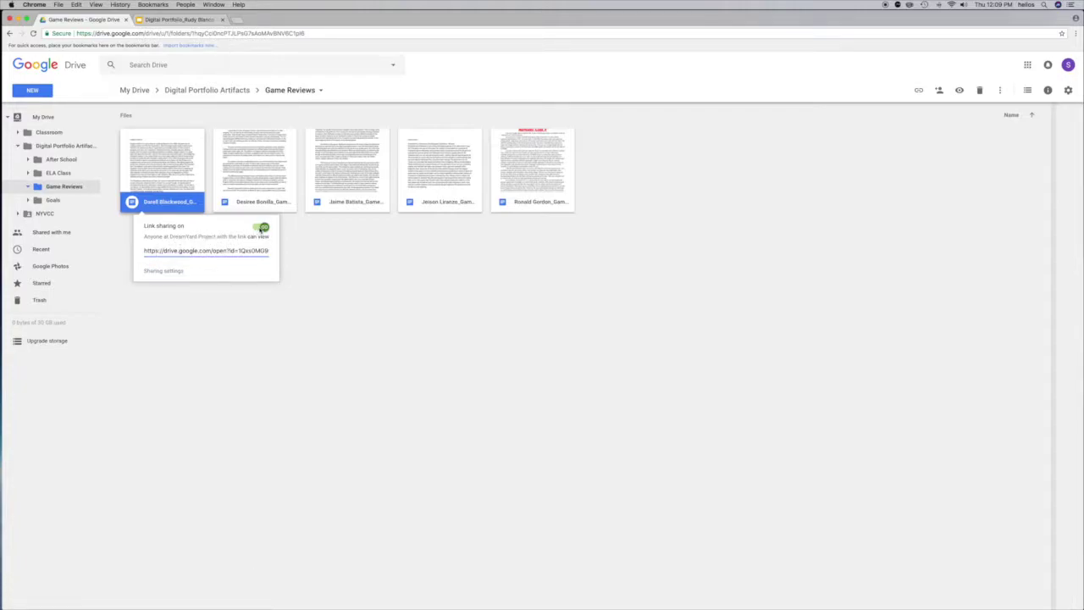
Open the first review's sharing settings and examine its link and the field for adding people
click(158, 271)
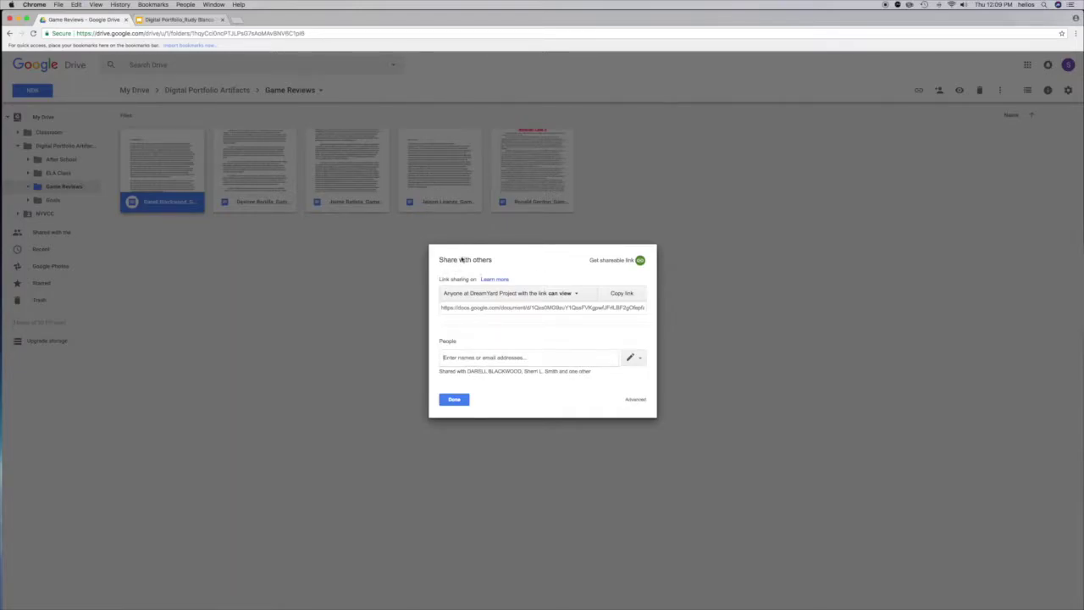
click(473, 357)
click(489, 309)
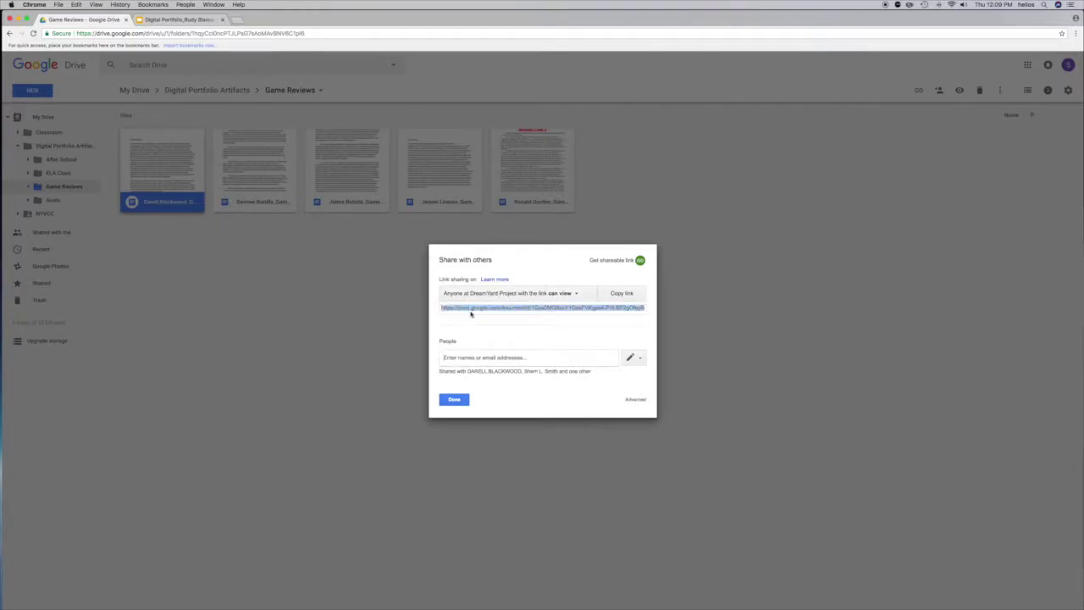
click(474, 323)
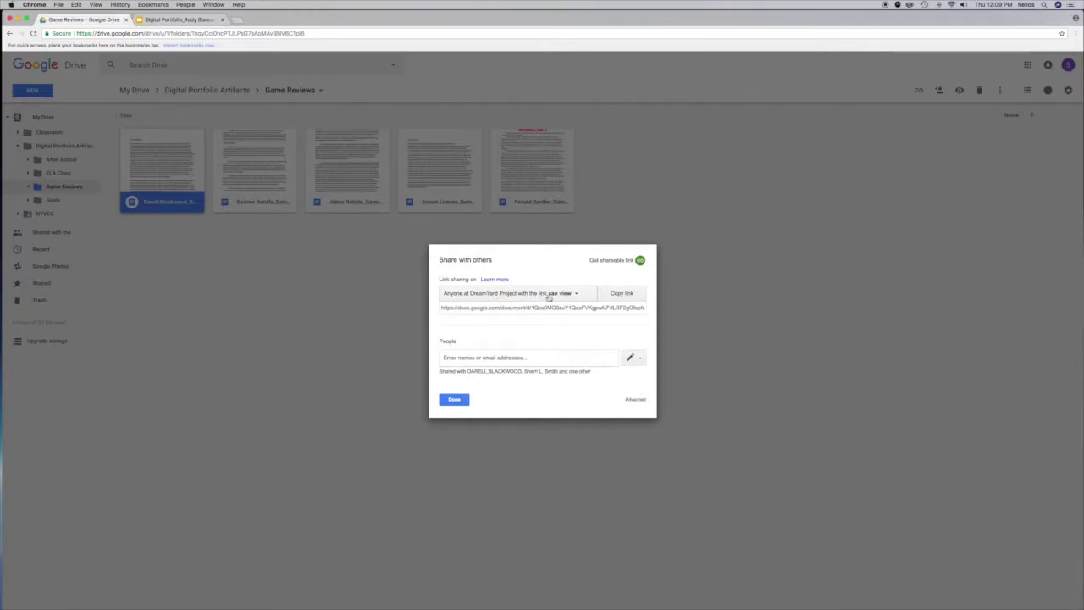
Set the first review's link sharing to "Anyone with the link" with "Can view" access, save it and close the sharing settings
click(501, 294)
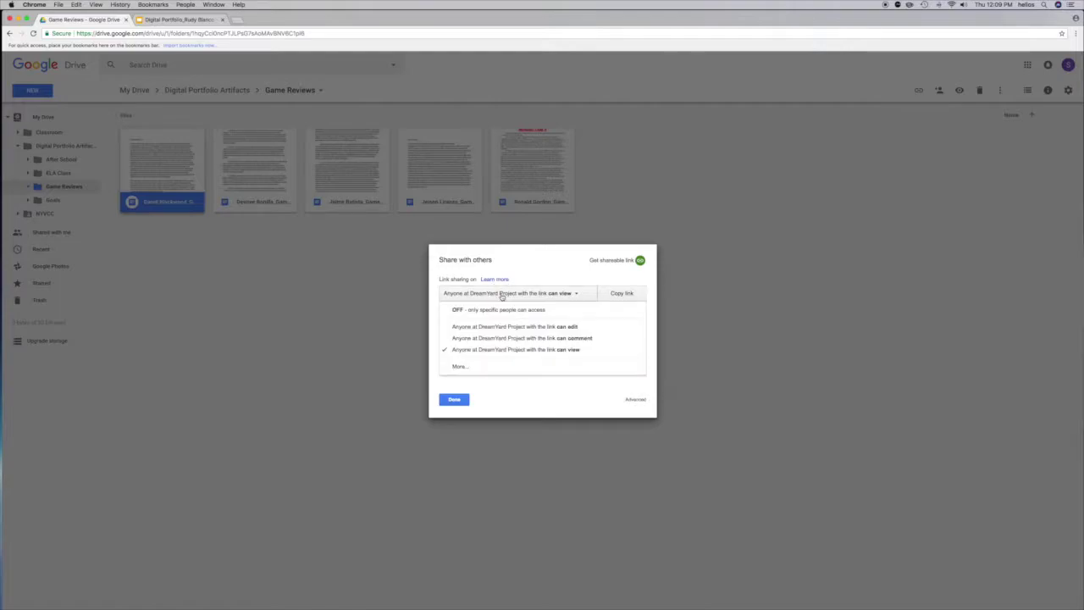
click(459, 366)
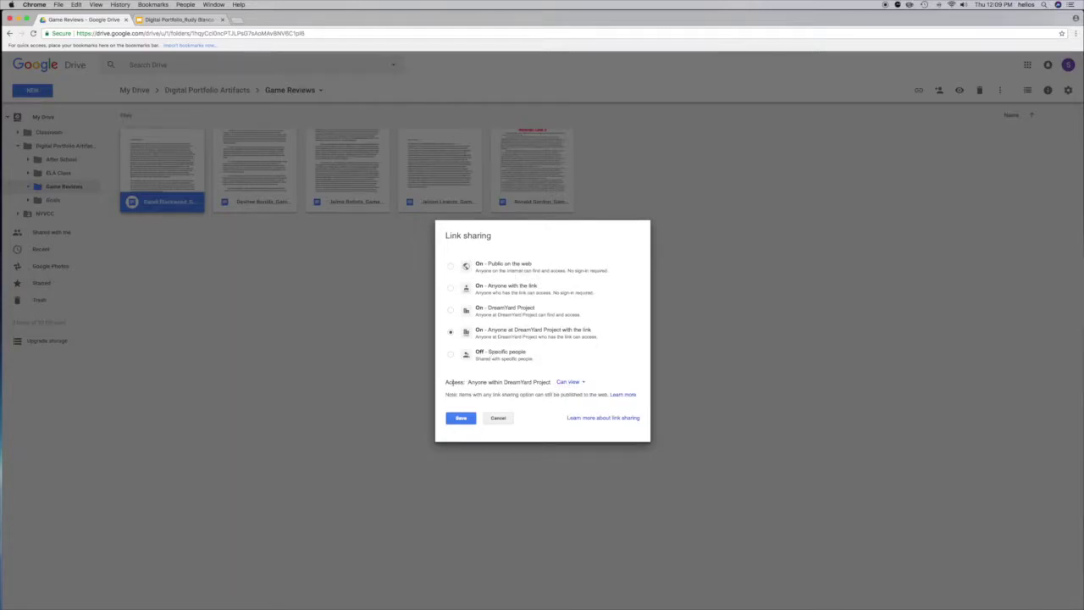
click(566, 382)
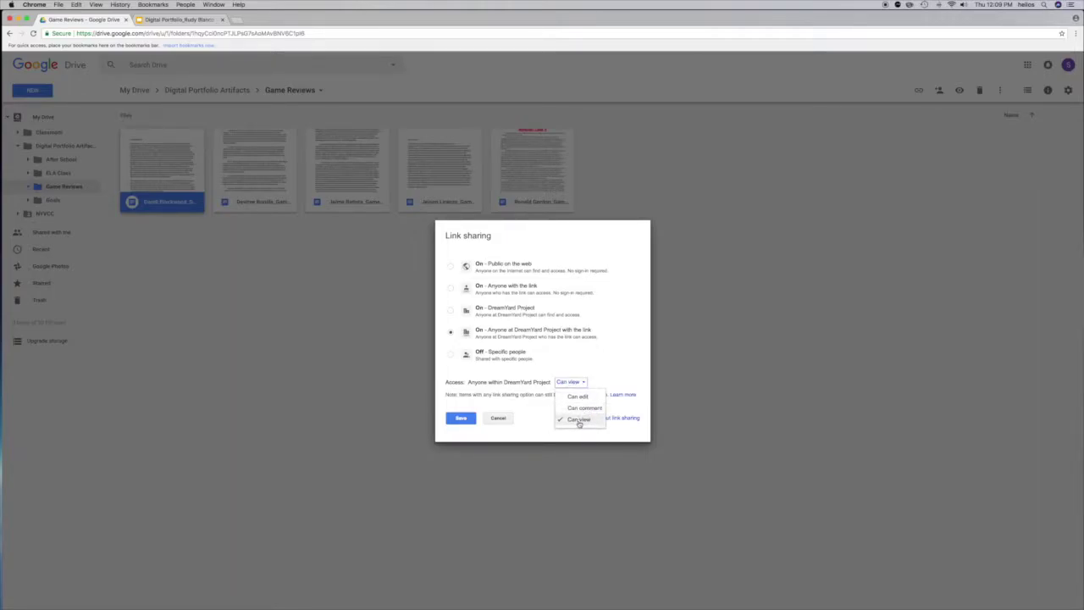
click(576, 421)
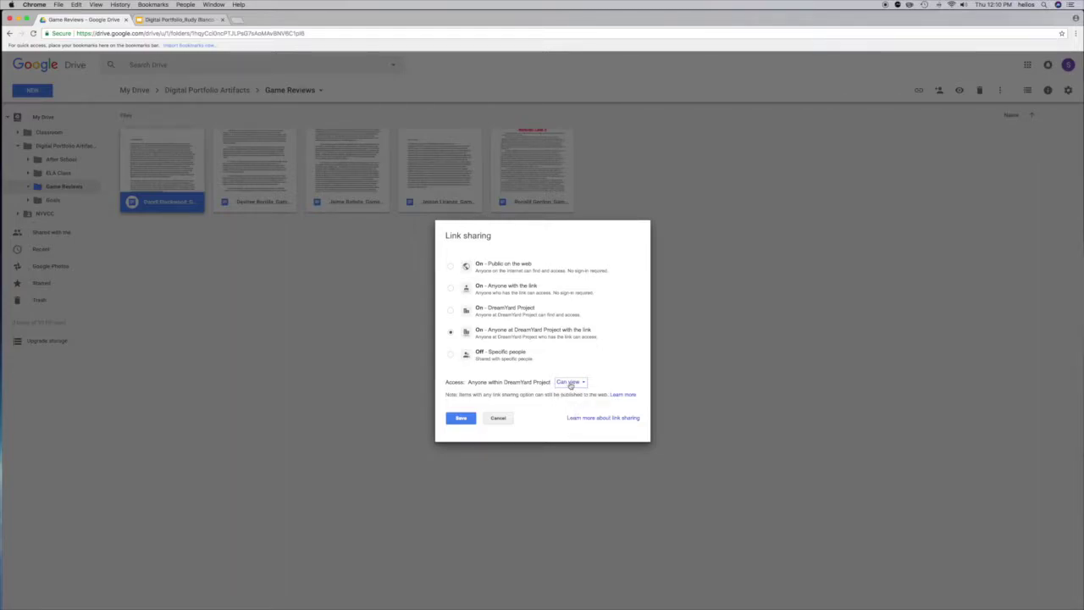
click(451, 289)
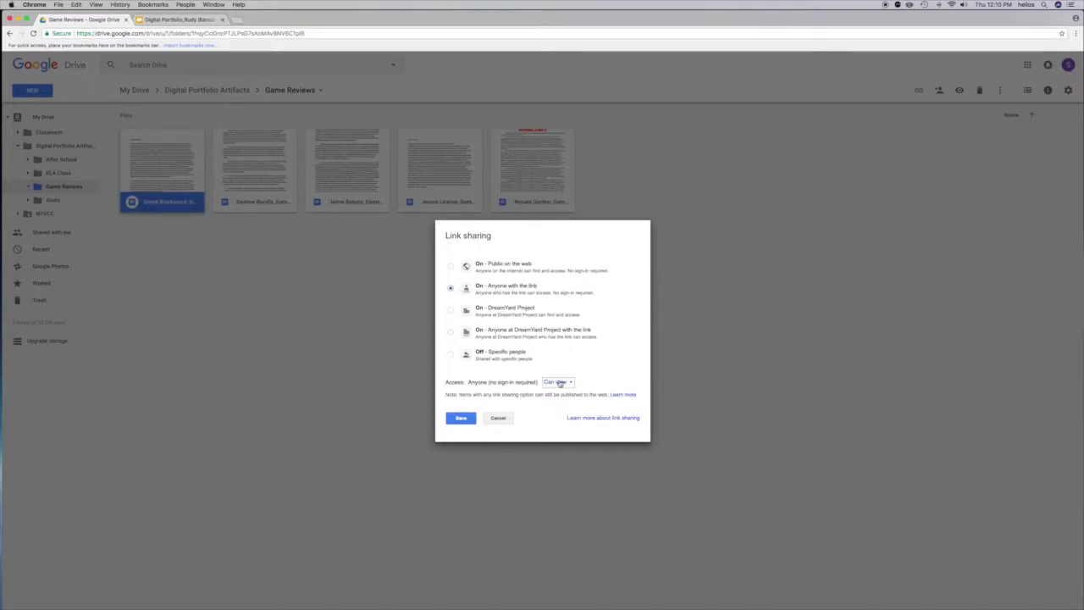
click(462, 418)
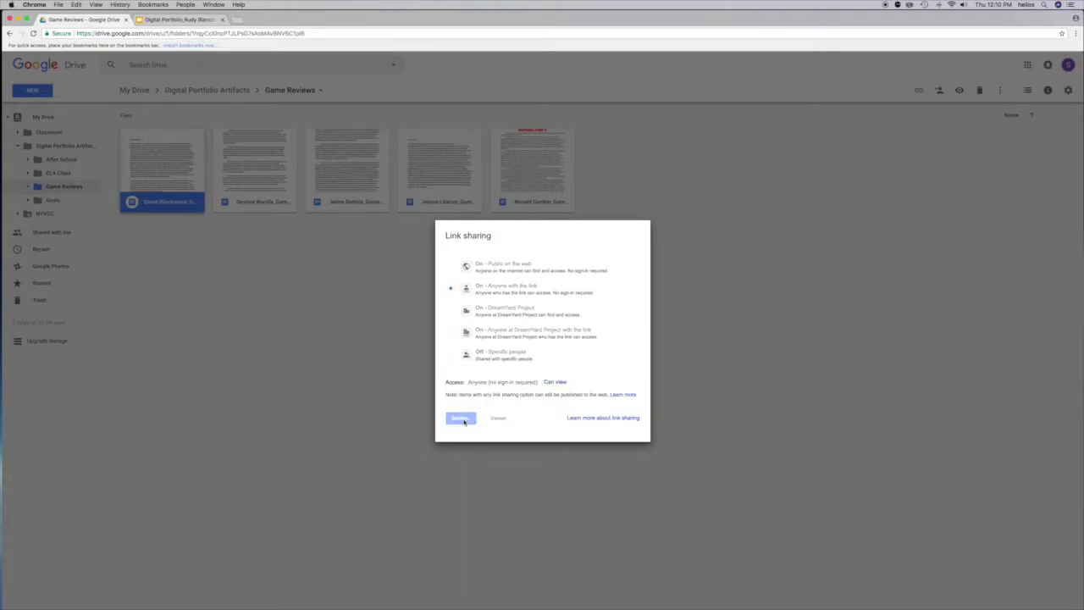
click(490, 308)
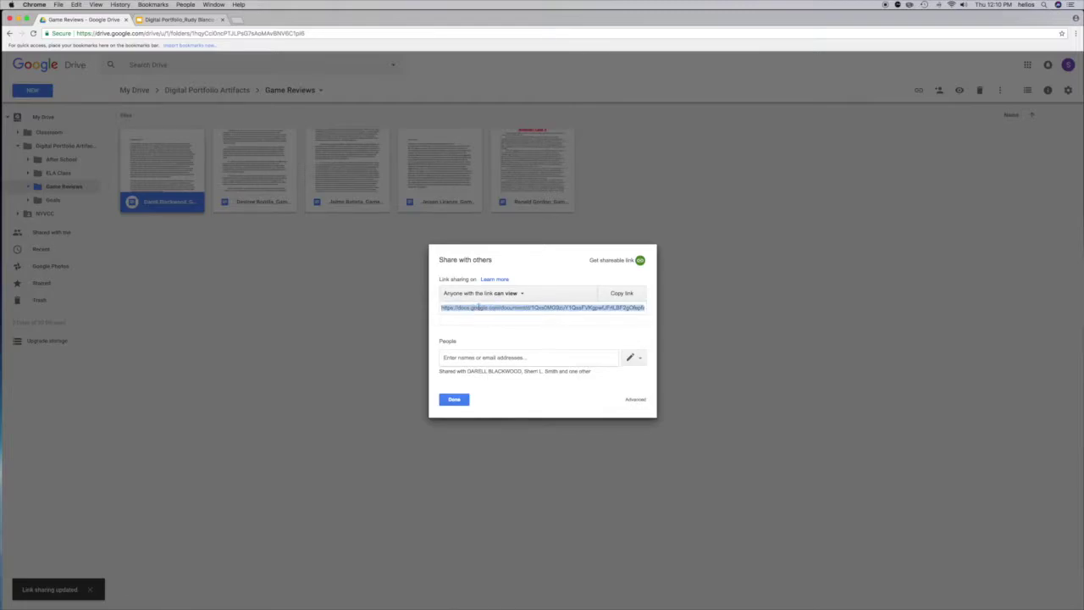
click(454, 400)
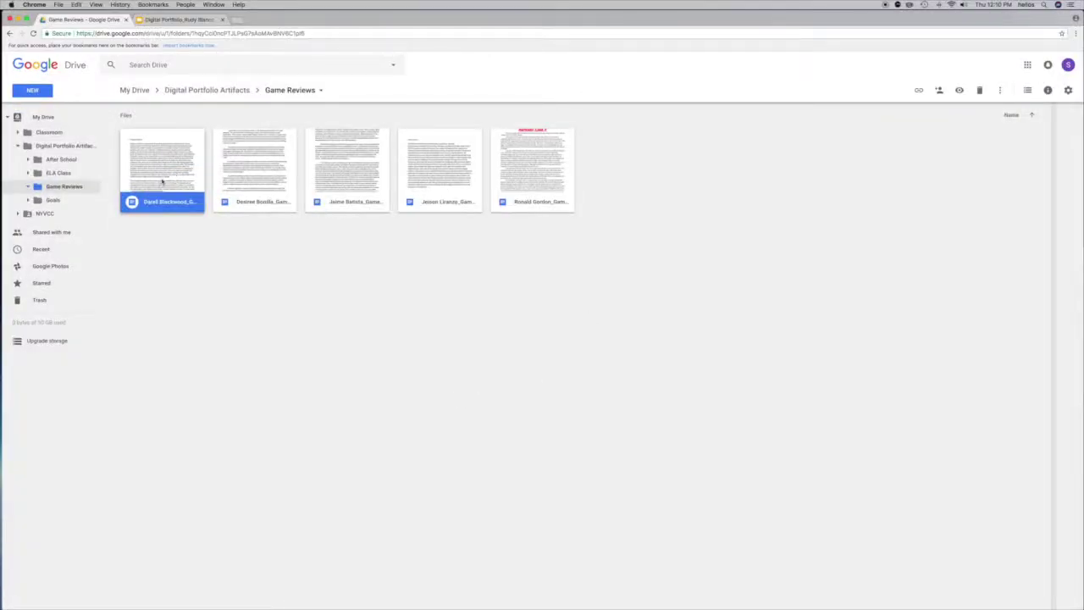
Get a shareable link for the second review document in the Game Reviews folder
click(270, 172)
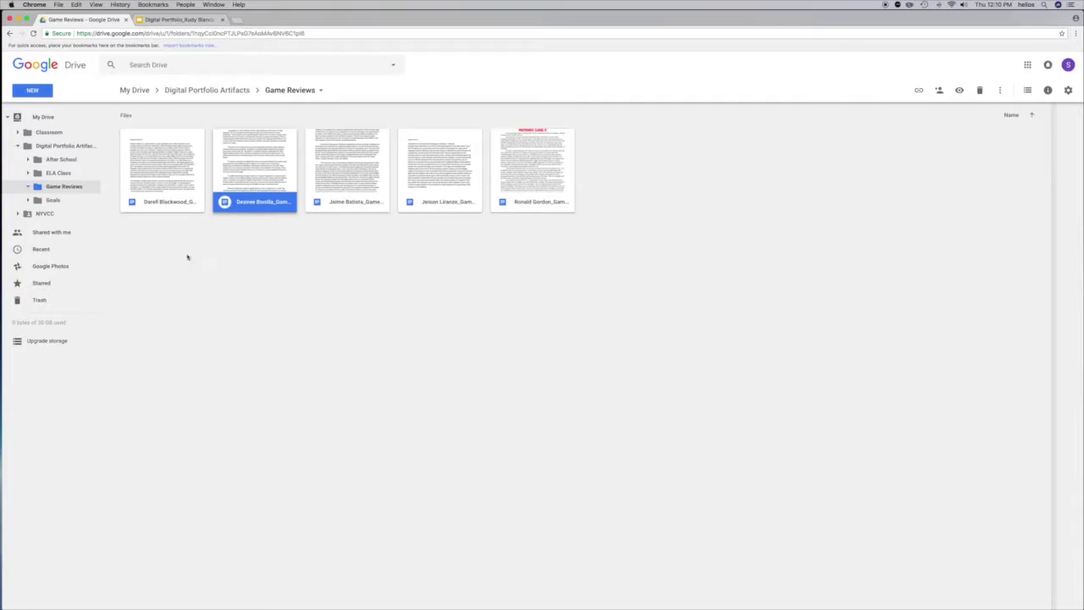
right_click(252, 149)
click(292, 208)
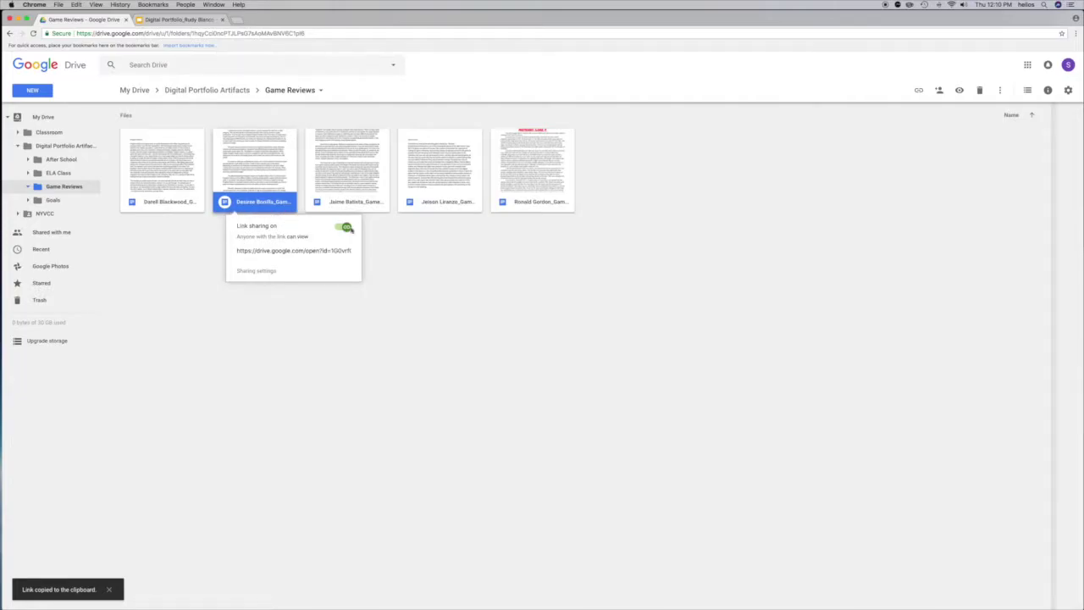
In the second review's sharing settings, keep link sharing on "Anyone with the link" with "Can view" access, save it and close the settings
click(257, 271)
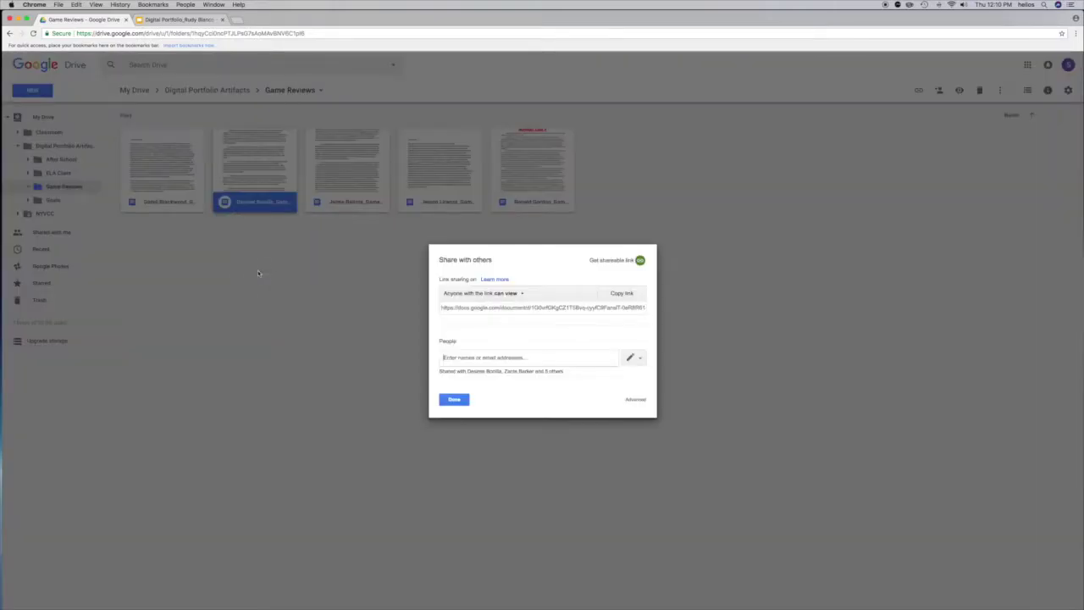
click(498, 293)
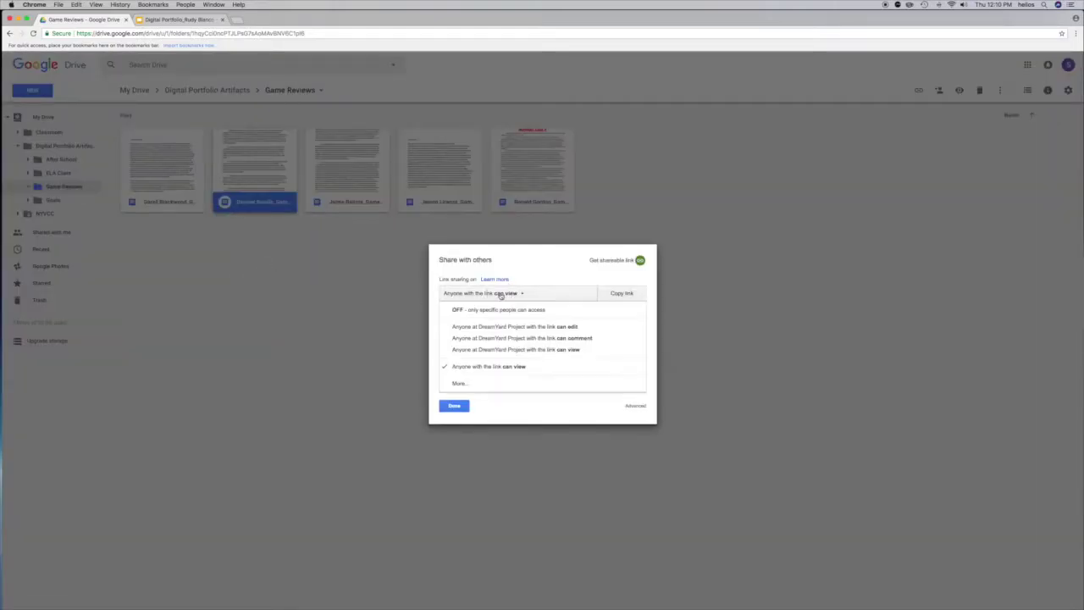
click(459, 383)
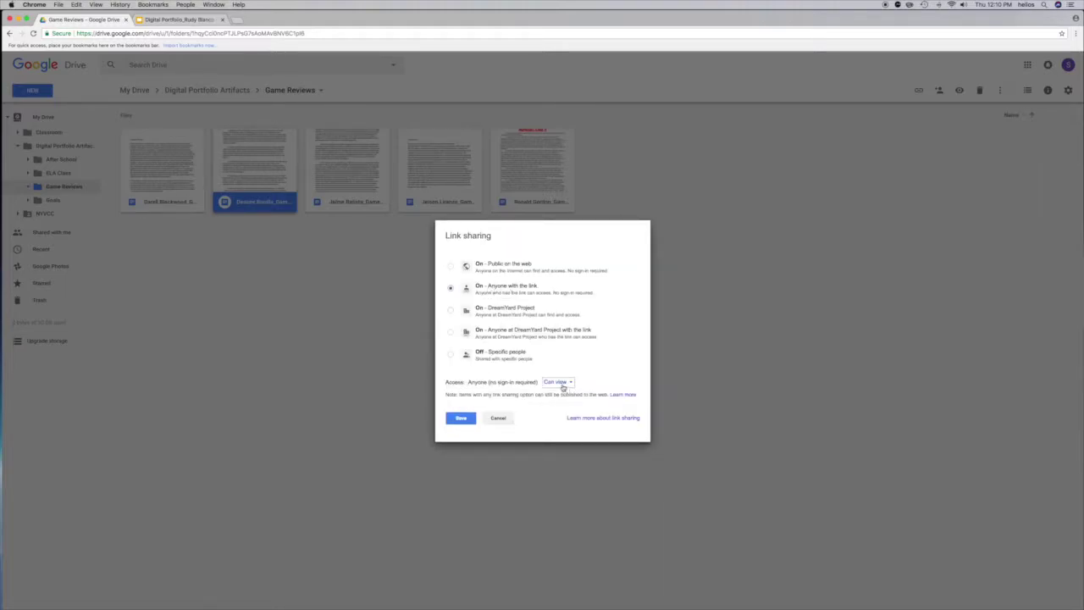
click(462, 418)
click(462, 402)
click(342, 161)
click(434, 152)
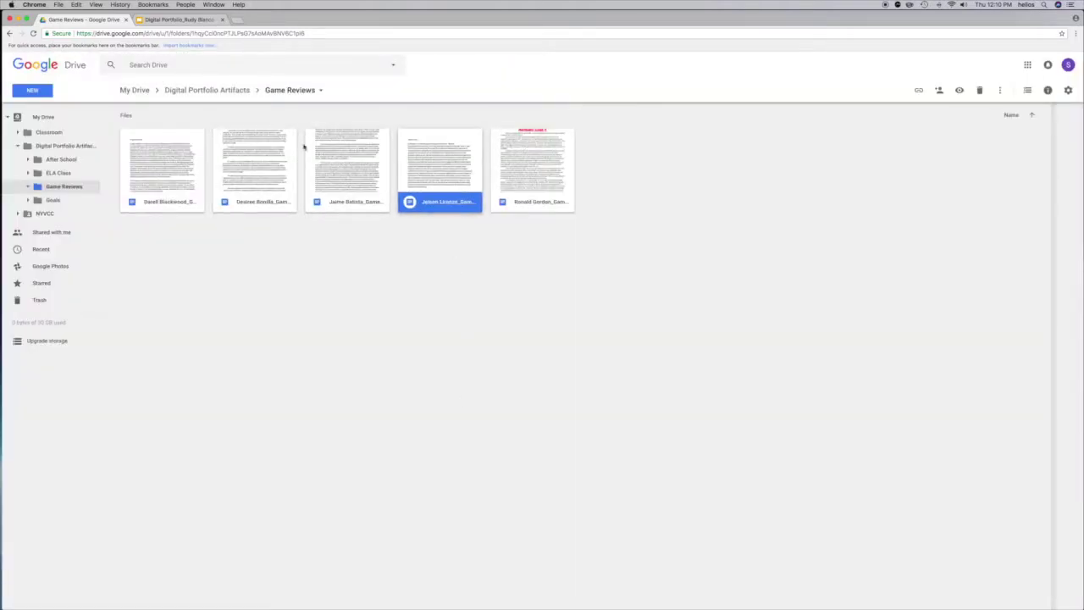
click(159, 158)
click(263, 161)
click(332, 161)
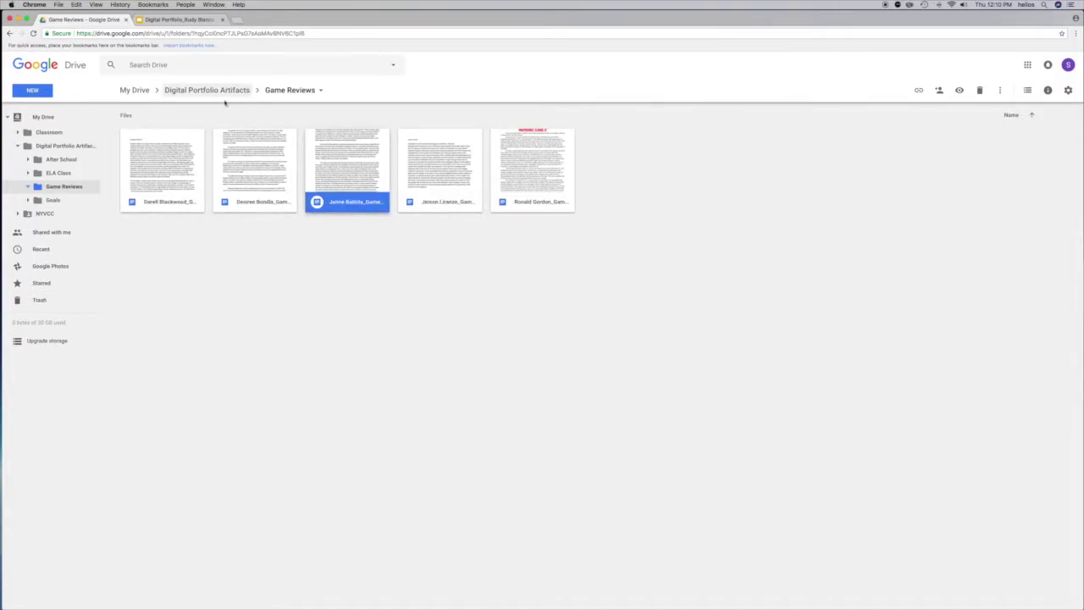
click(180, 19)
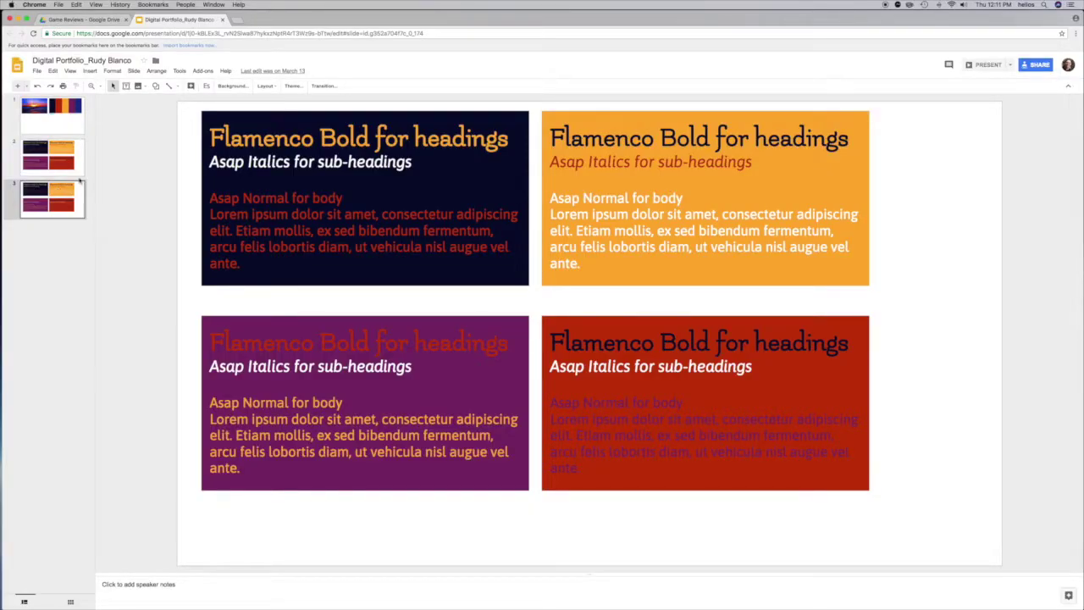
click(85, 19)
click(288, 260)
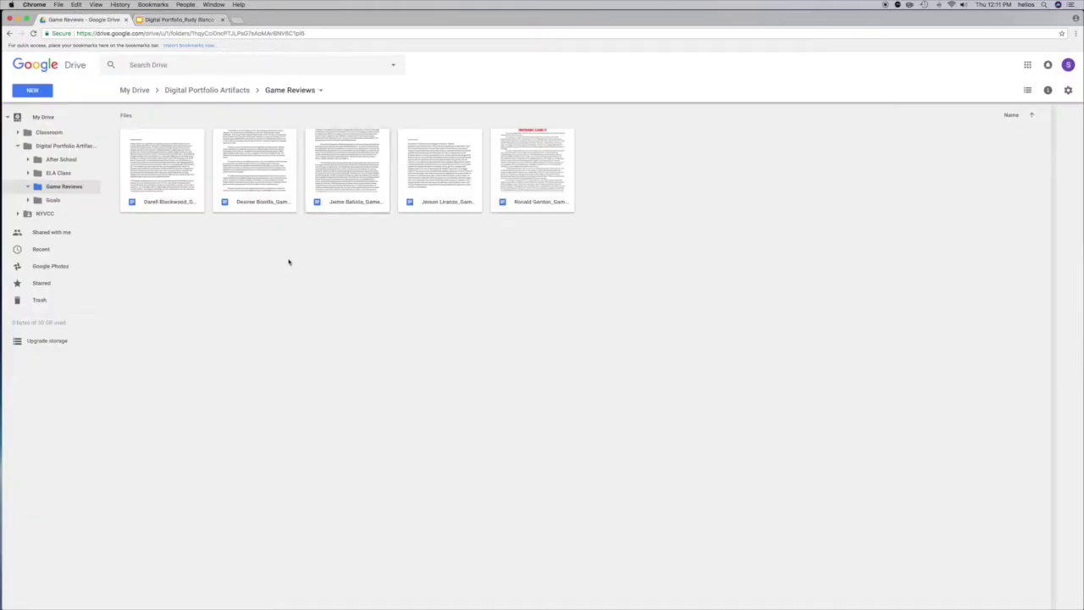
Leave the Game Reviews folder, reopen Digital Portfolio Artifacts from My Drive and collapse its subfolders in the folder tree
click(216, 91)
click(133, 90)
double_click(268, 251)
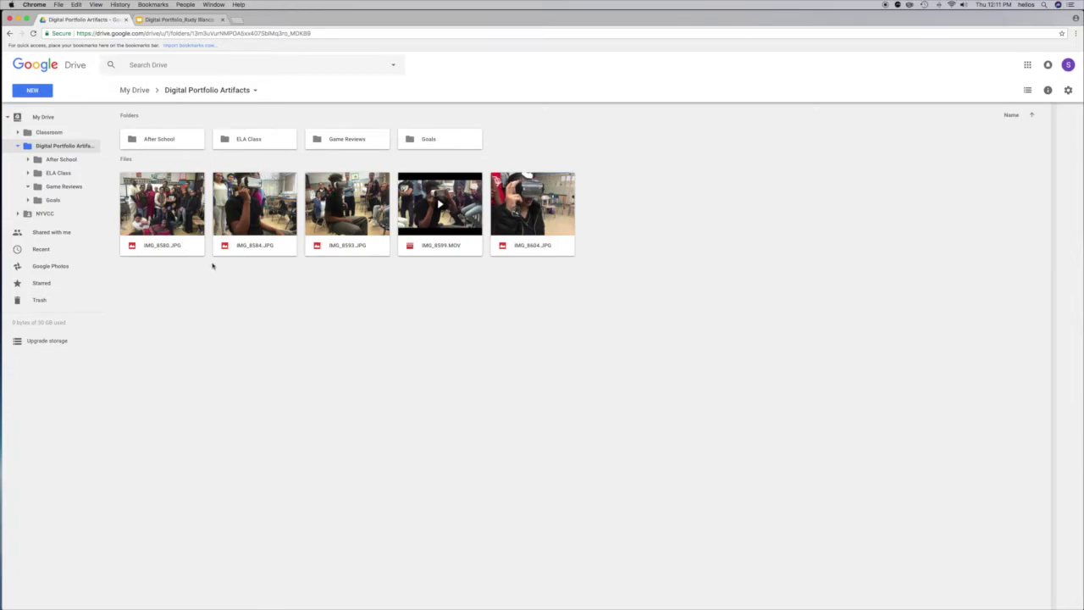
click(17, 145)
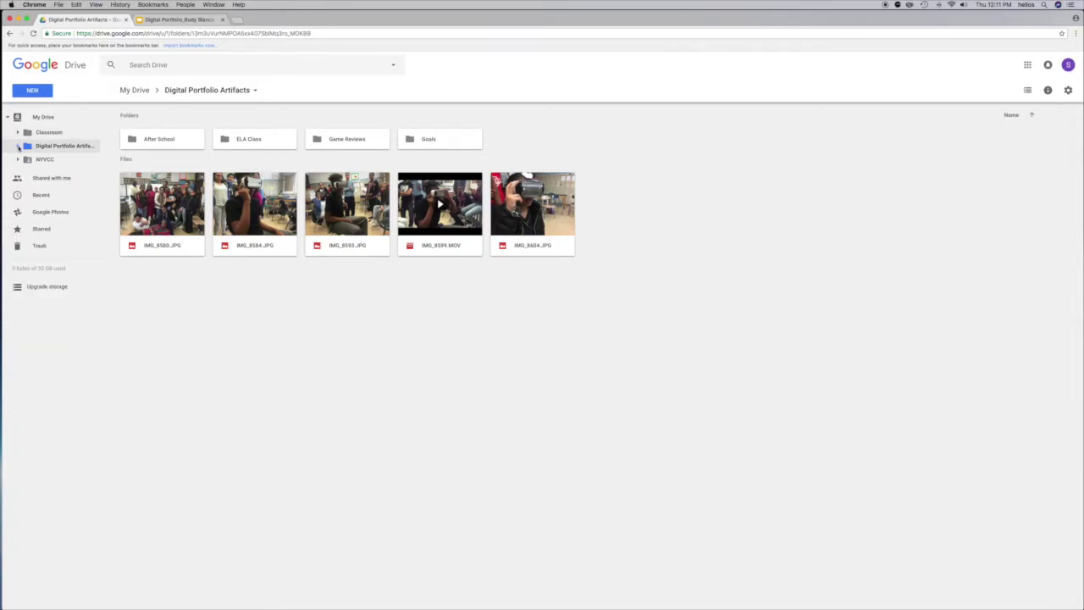